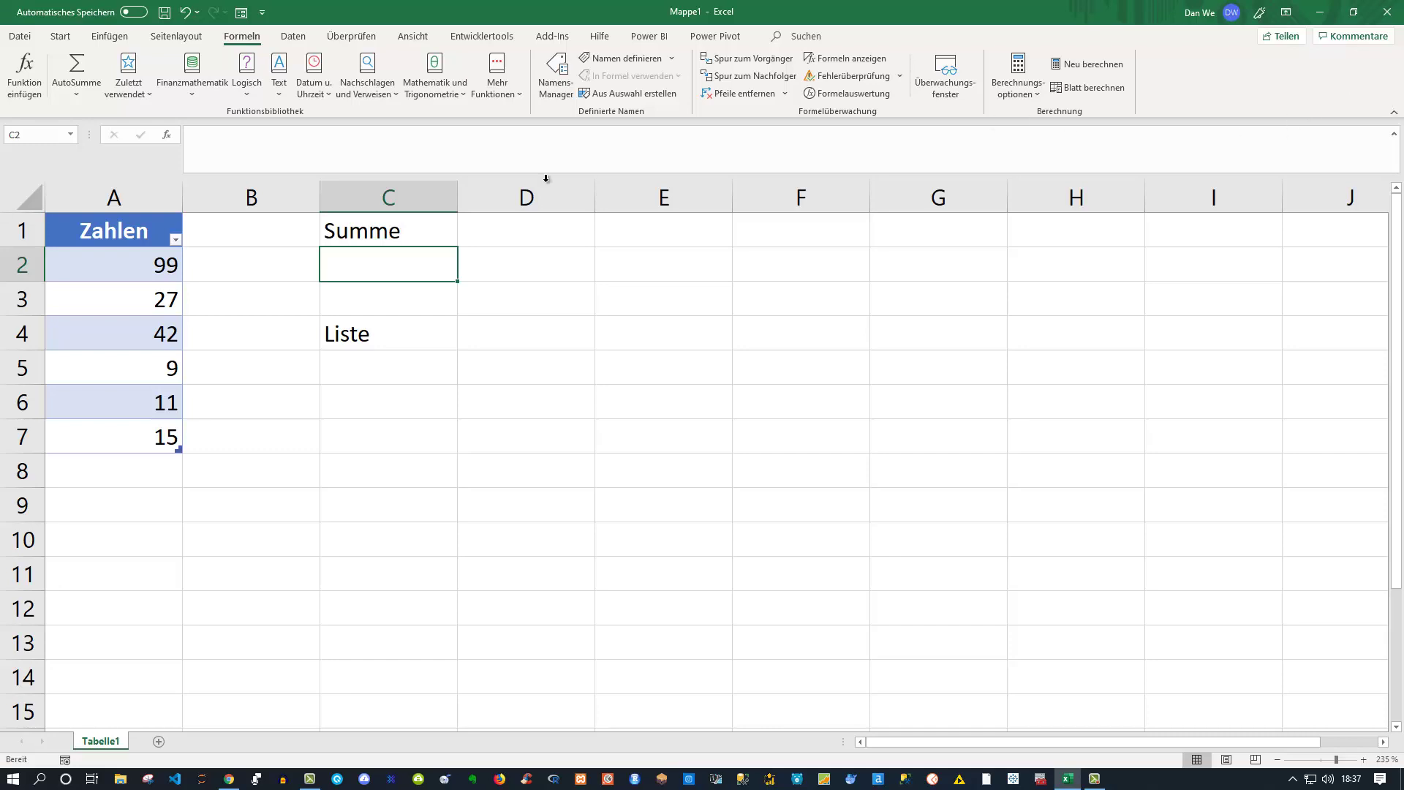
Select the six Zahlen values, then return to the empty cell under Summe.
click(130, 264)
drag(130, 264, 117, 427)
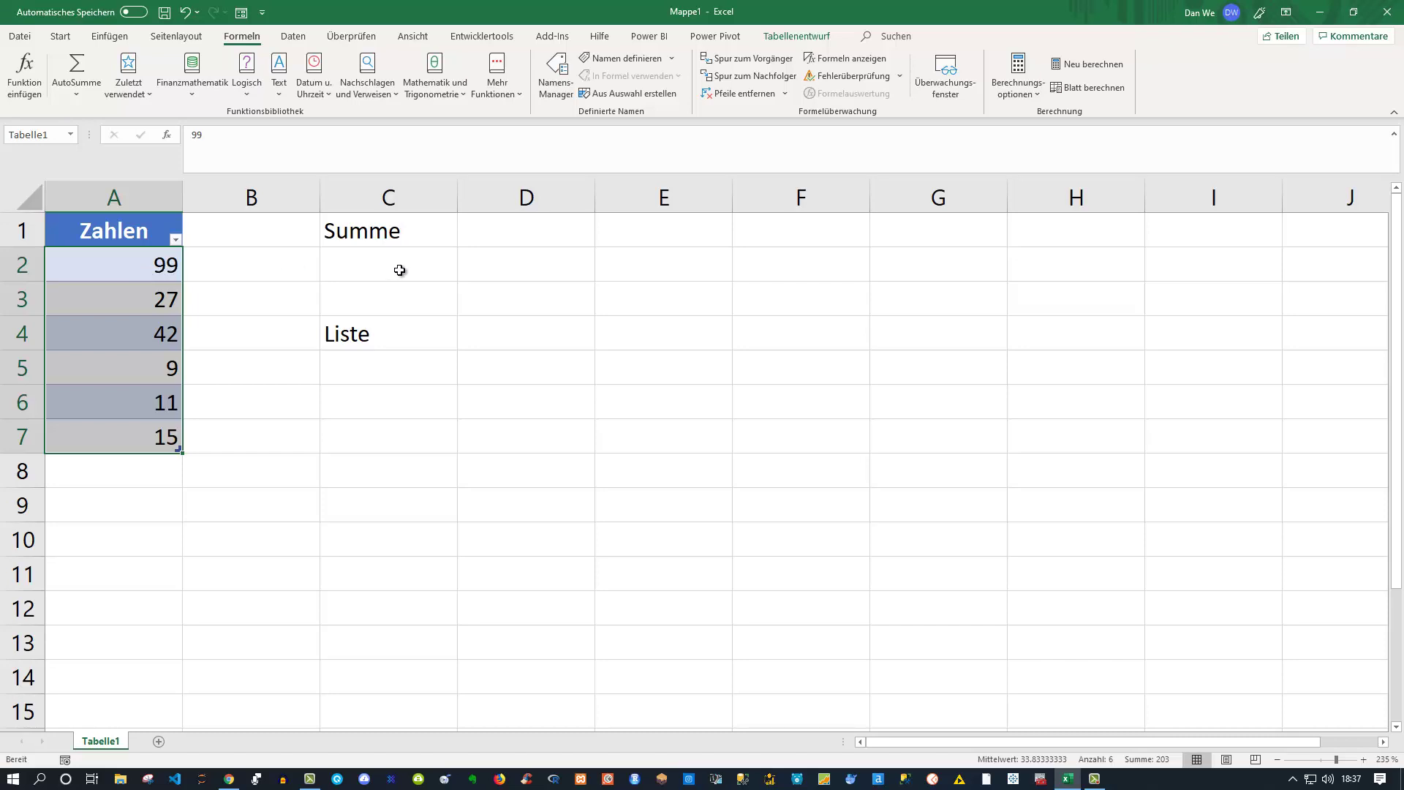
click(397, 269)
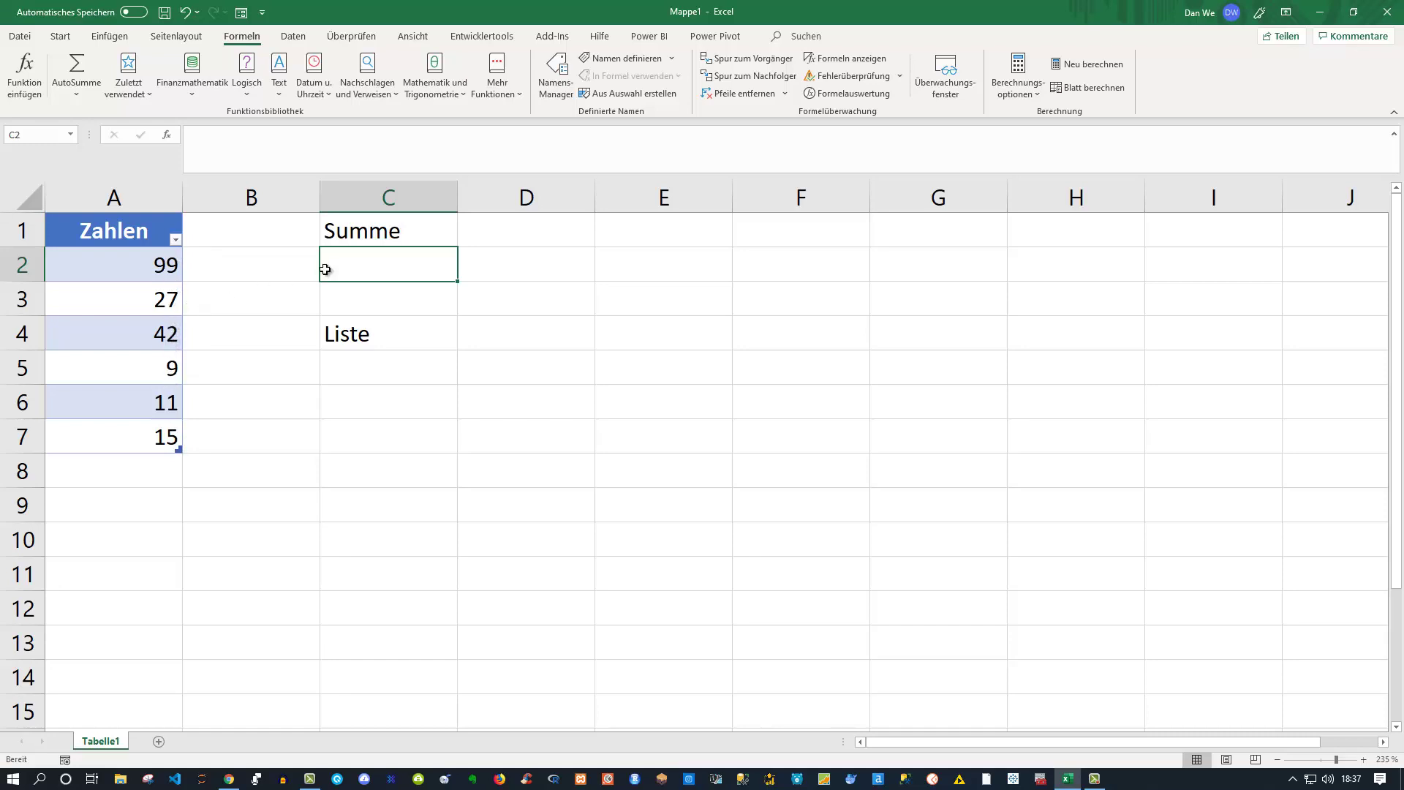
Enter =RECHTS(Tabelle1[Zahlen]) in C2, referencing the whole Zahlen column.
text(=)
text(rec)
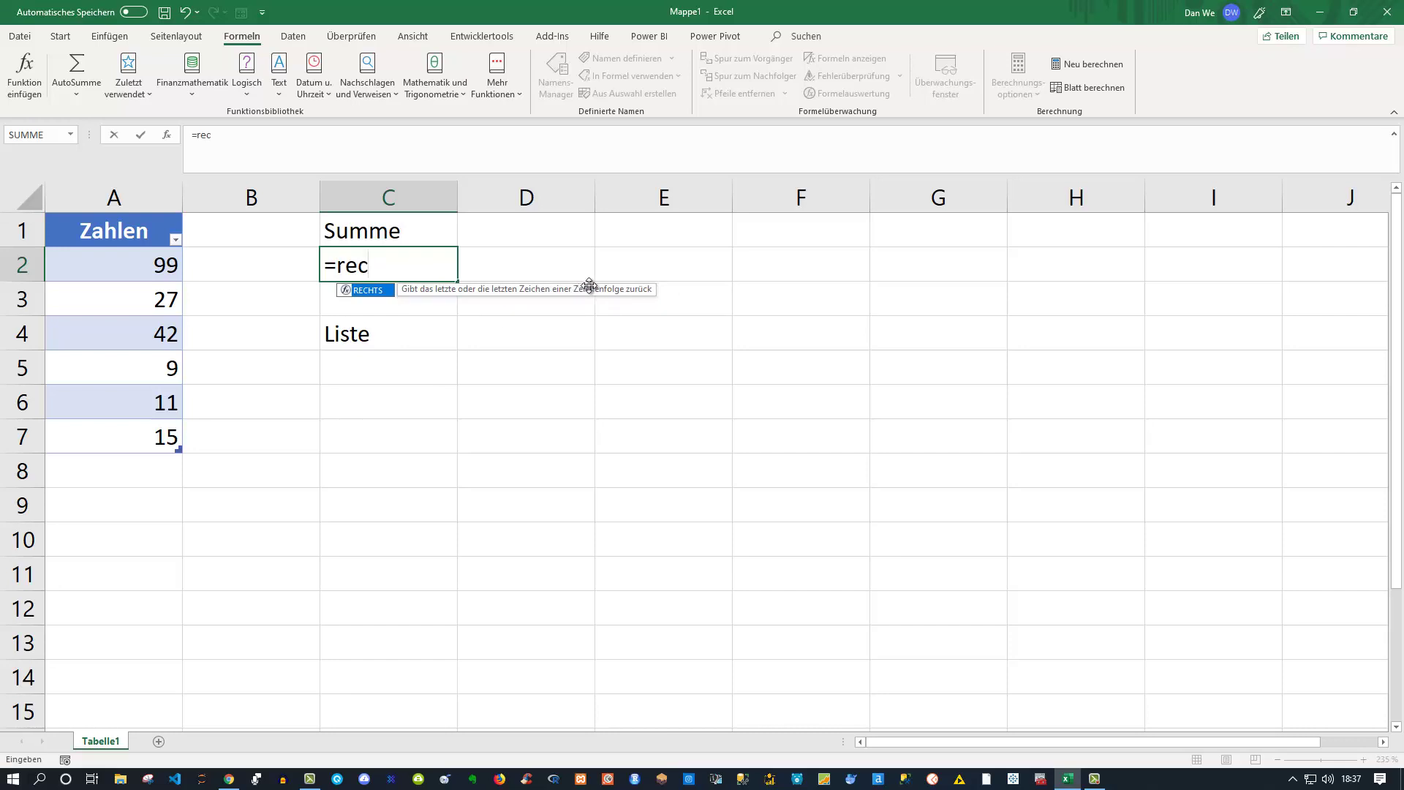
key(Tab)
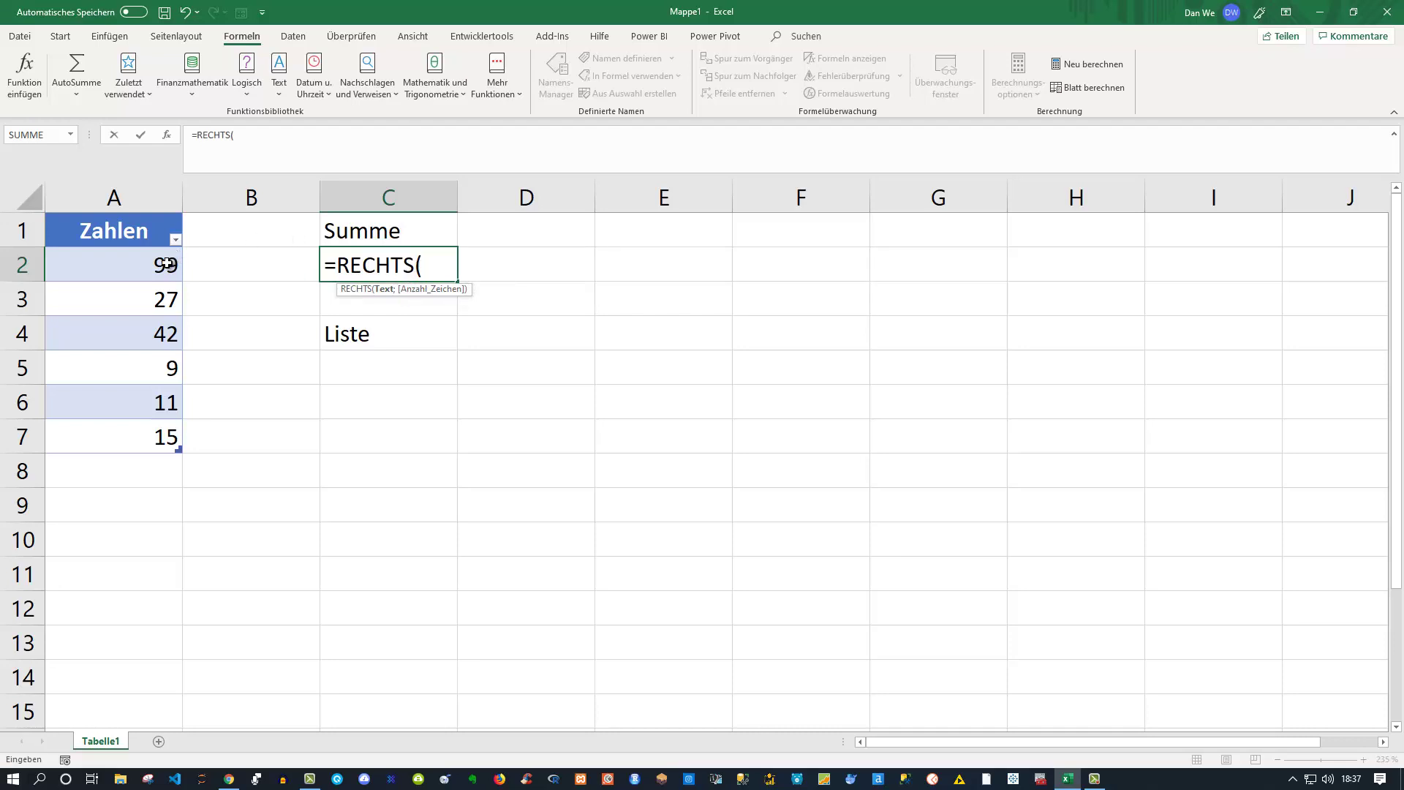
drag(168, 263, 168, 436)
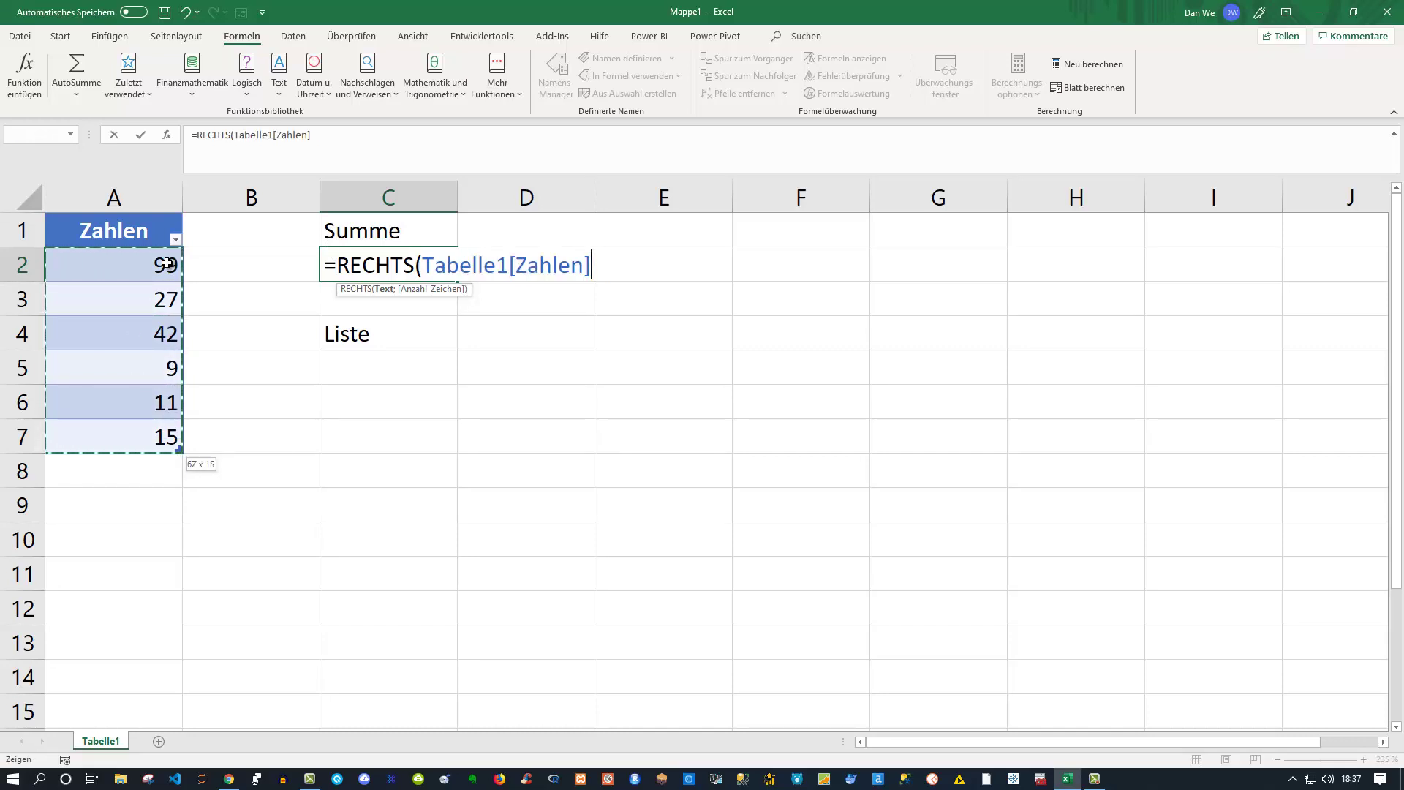
text(;1)
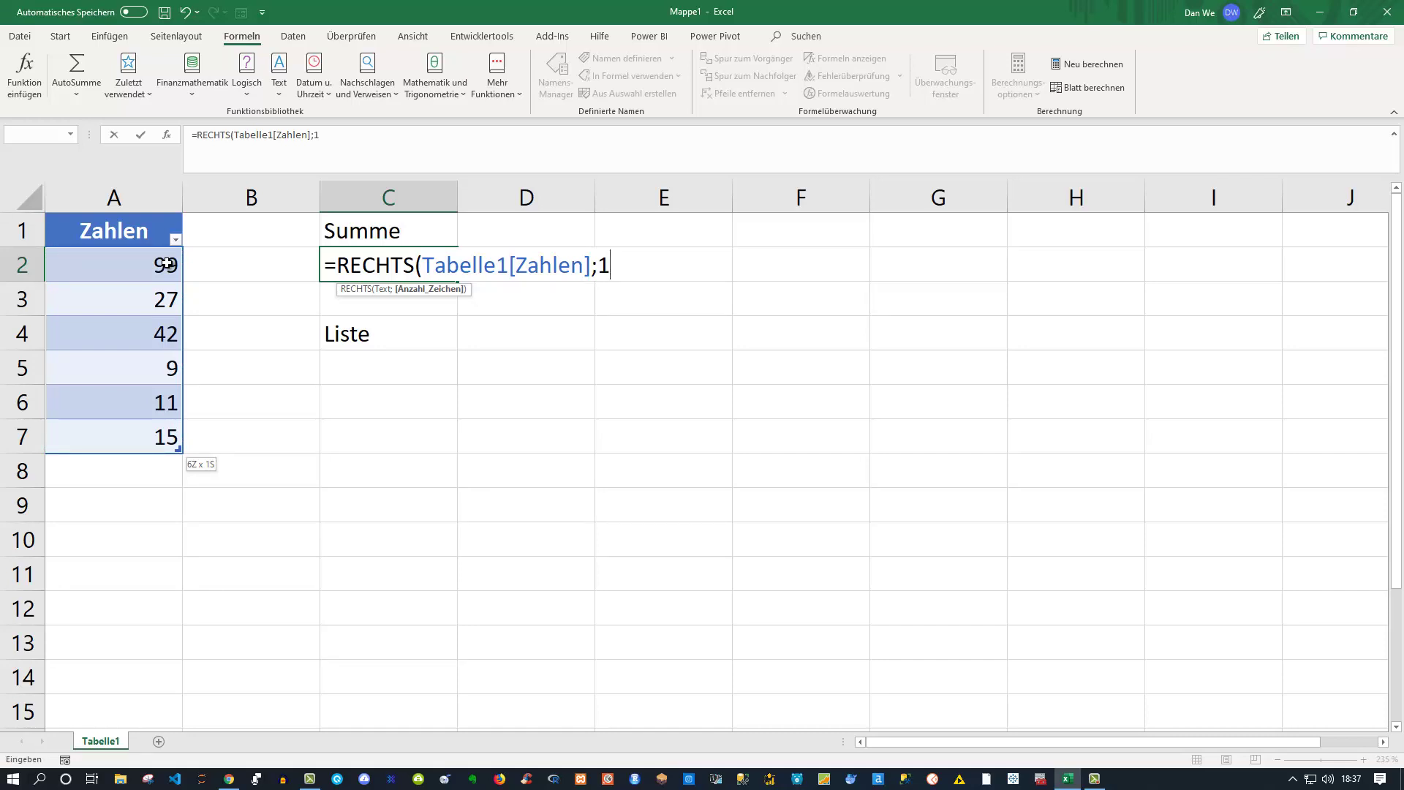
key(BackSpace)
key(BackSpace)
text())
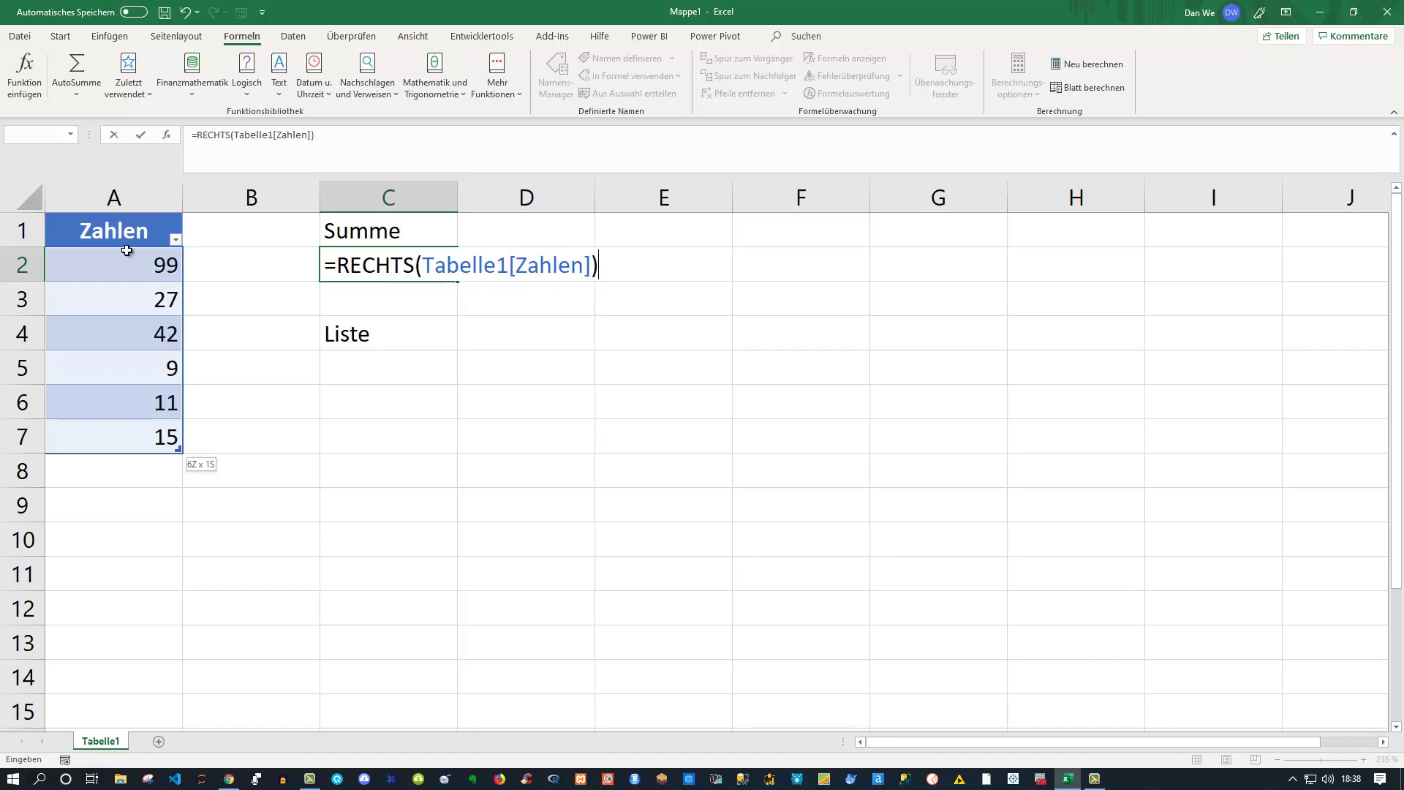
Preview the RECHTS part with F9, showing digits 9, 7, 2, 9, 1, 5, then undo the preview.
drag(336, 264, 614, 262)
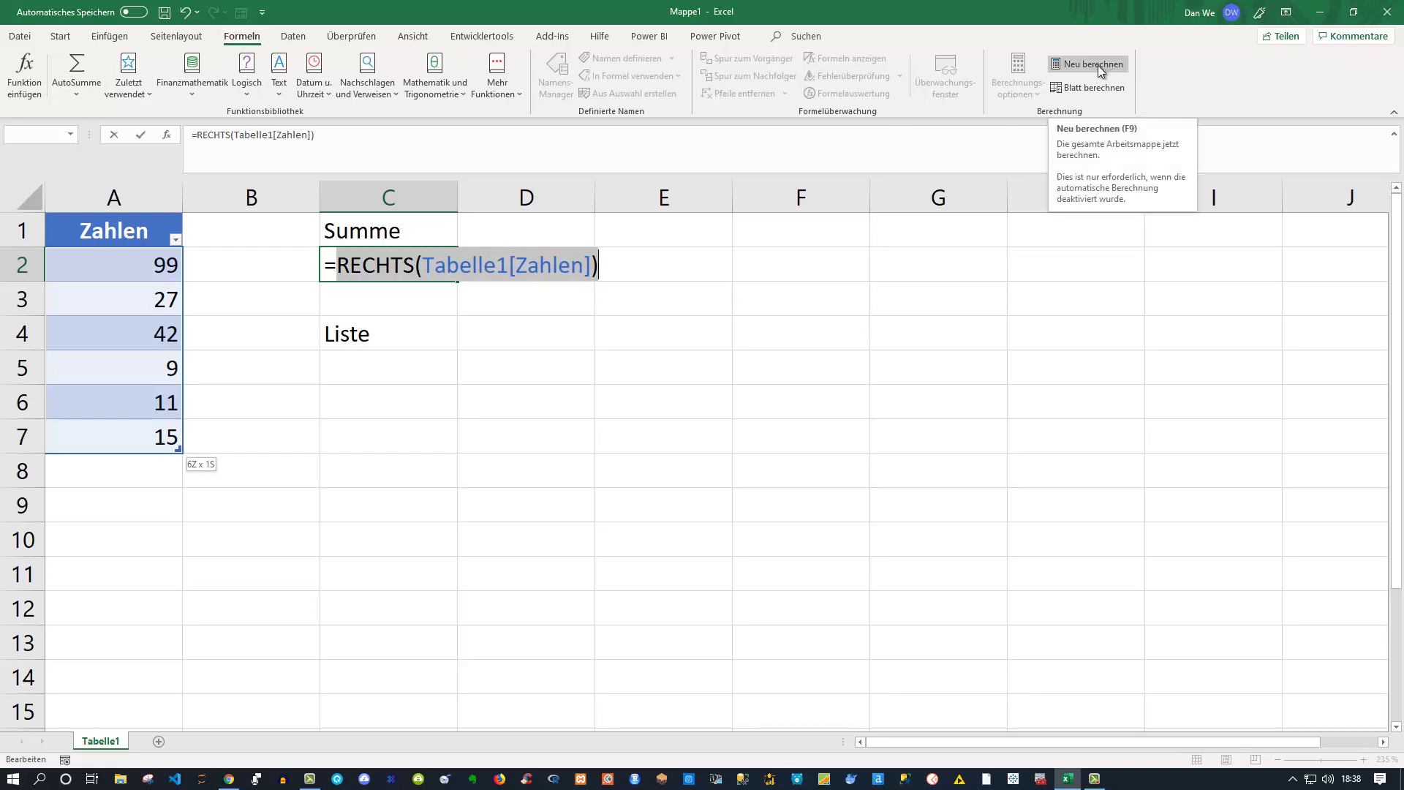
key(F9)
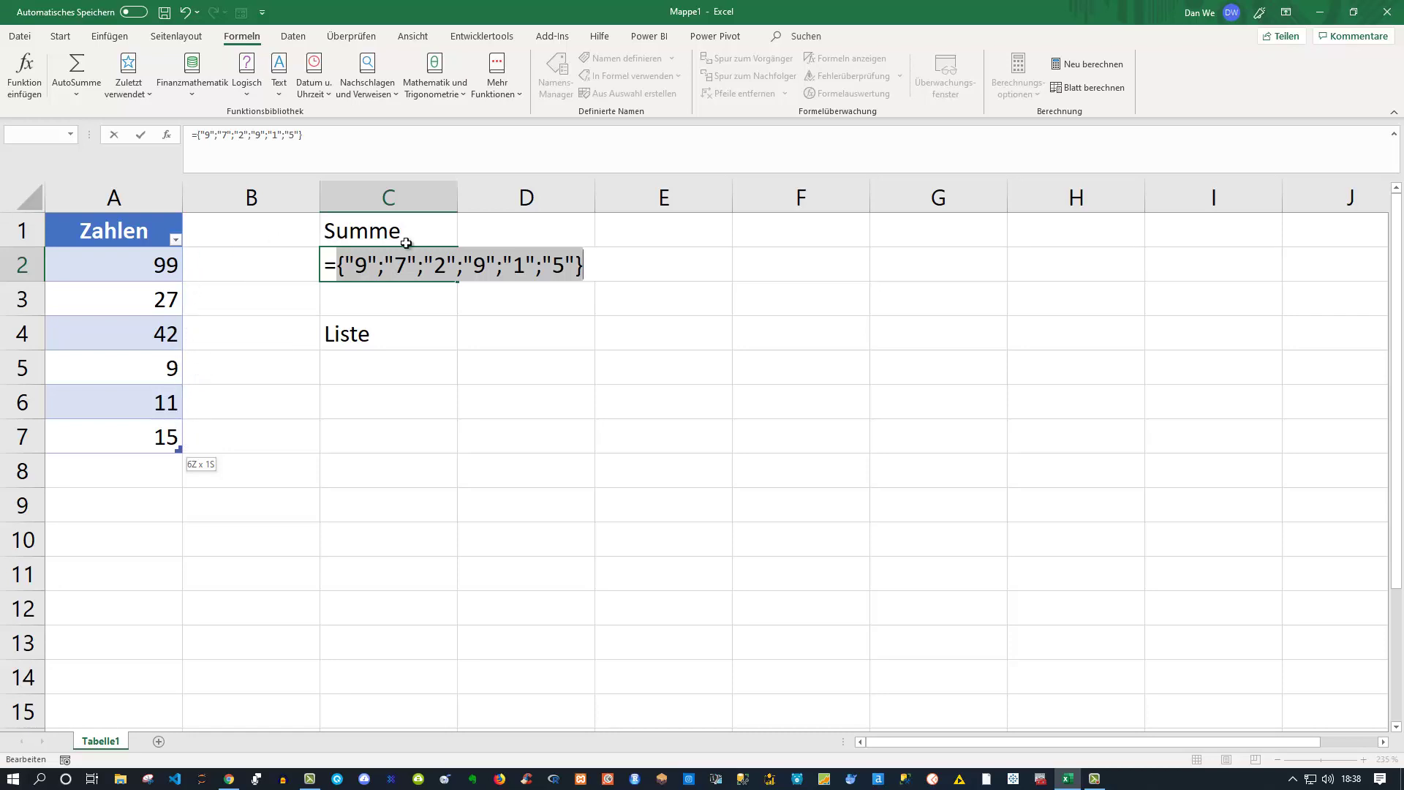
key(ctrl+z)
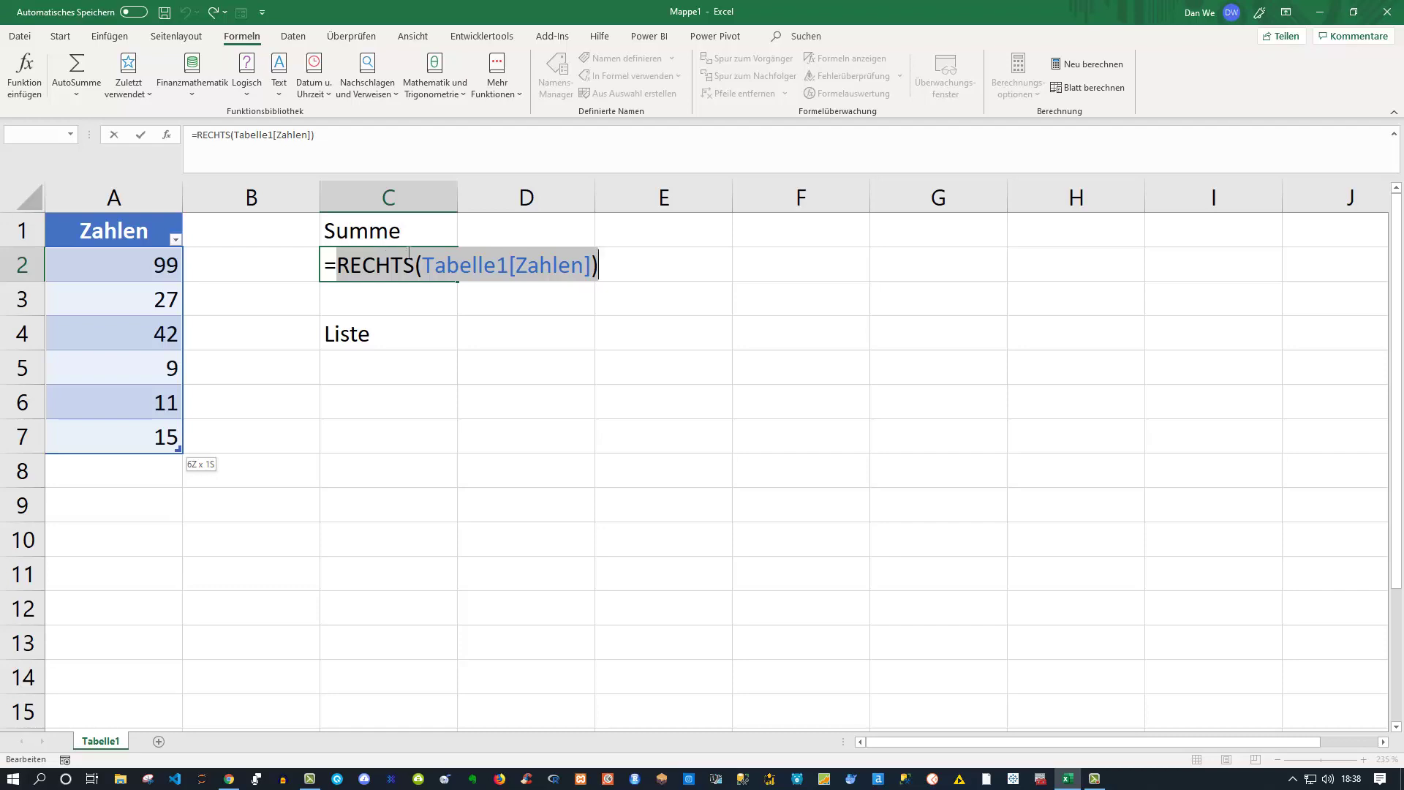
Commit the formula, then wrap it as =SUMME(RECHTS(Tabelle1[Zahlen])), which displays only 9.
key(Return)
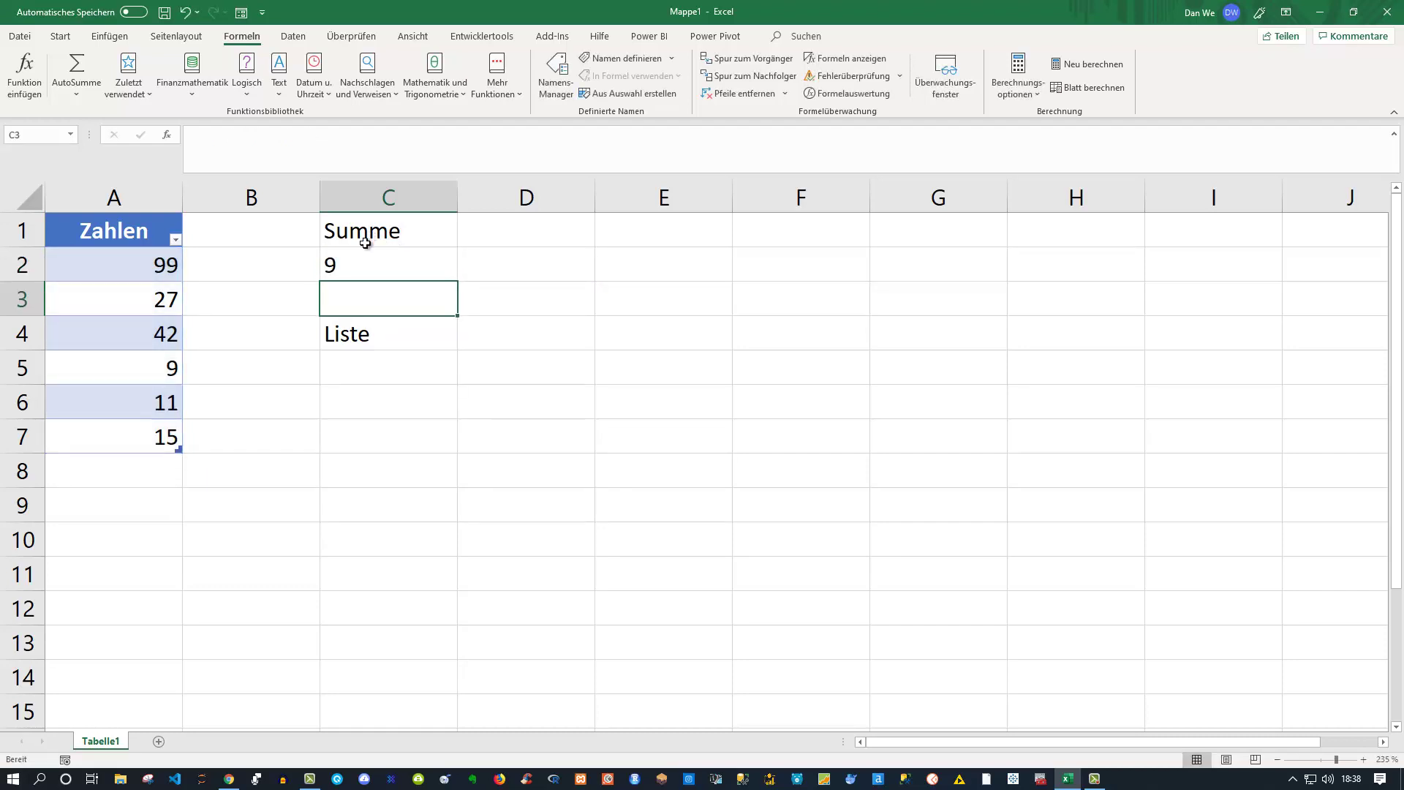
click(365, 268)
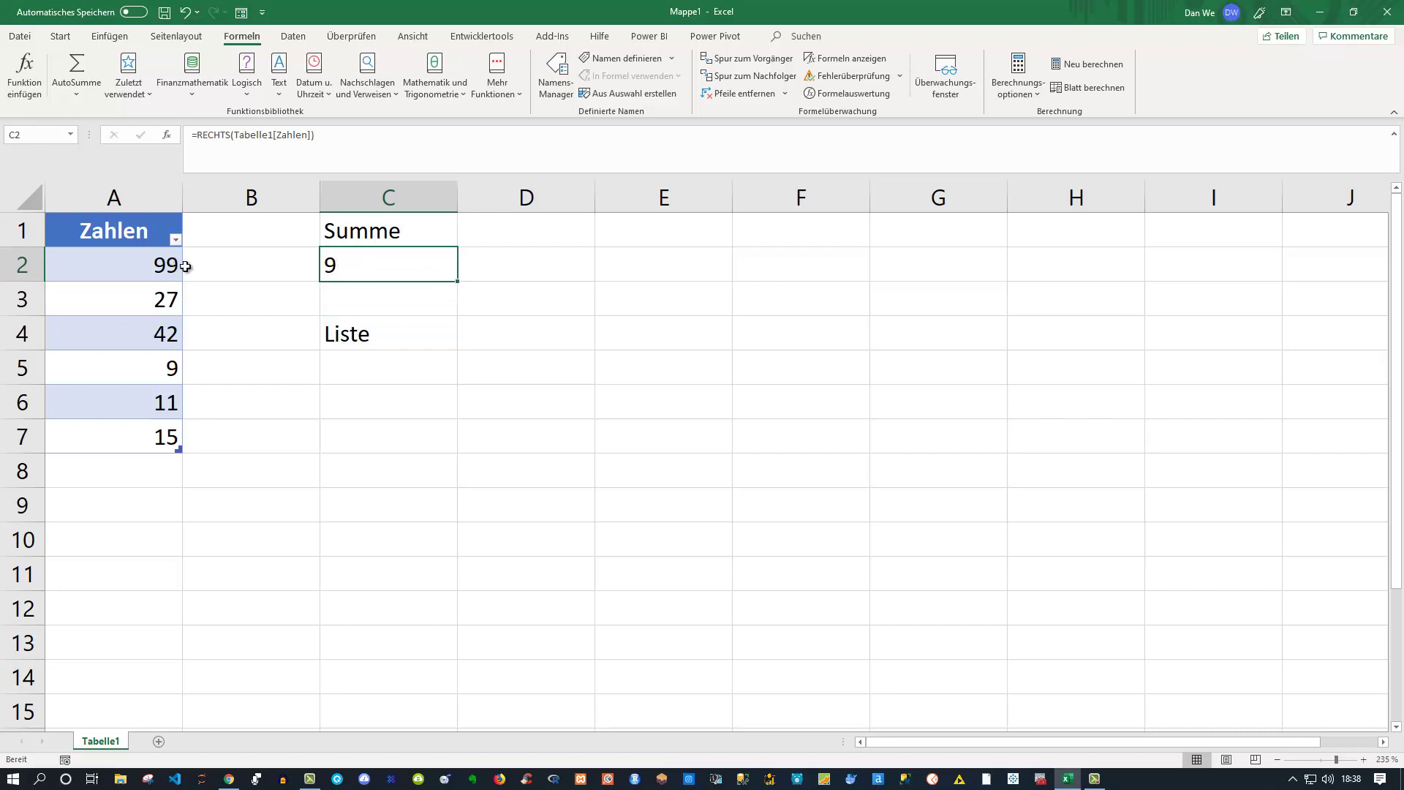
double_click(343, 268)
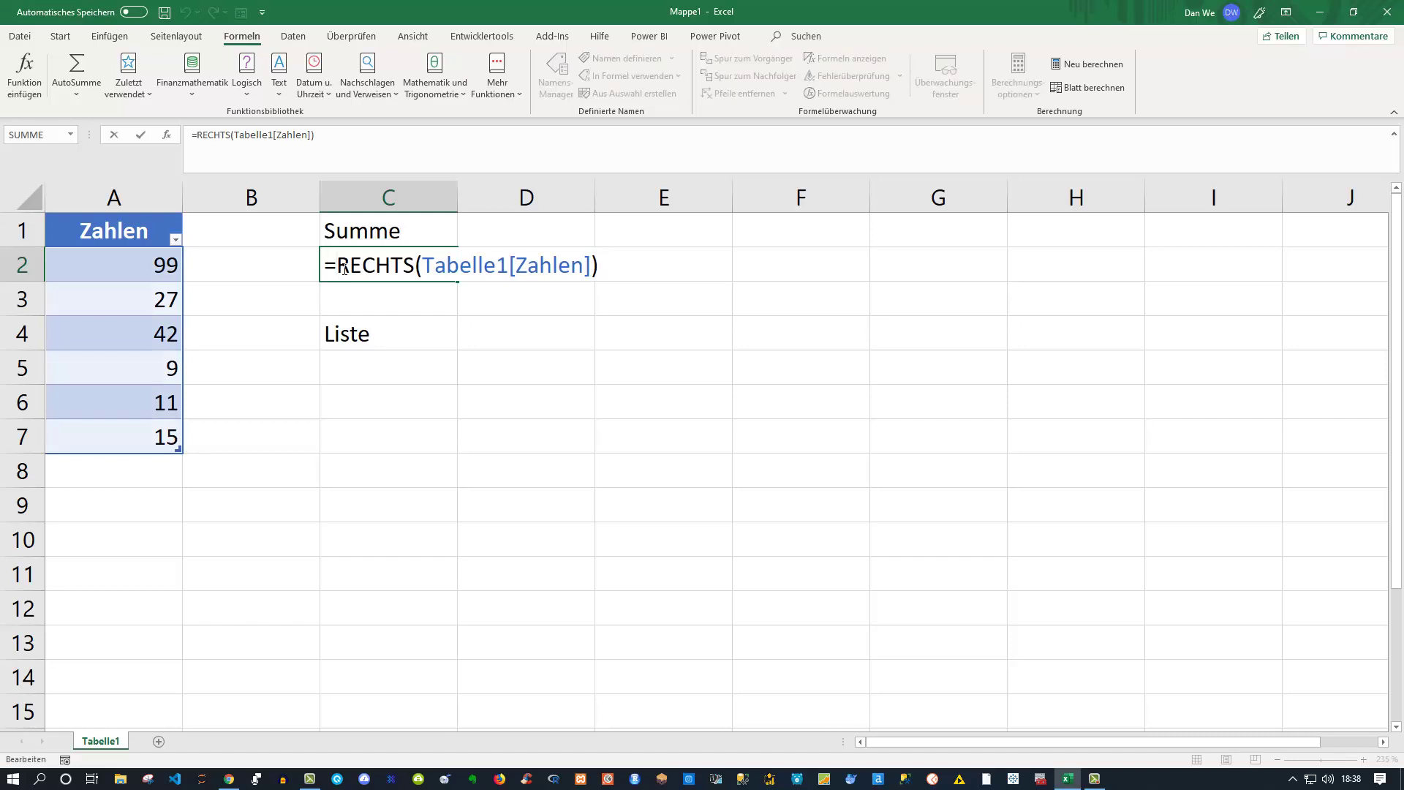
text(Summe)
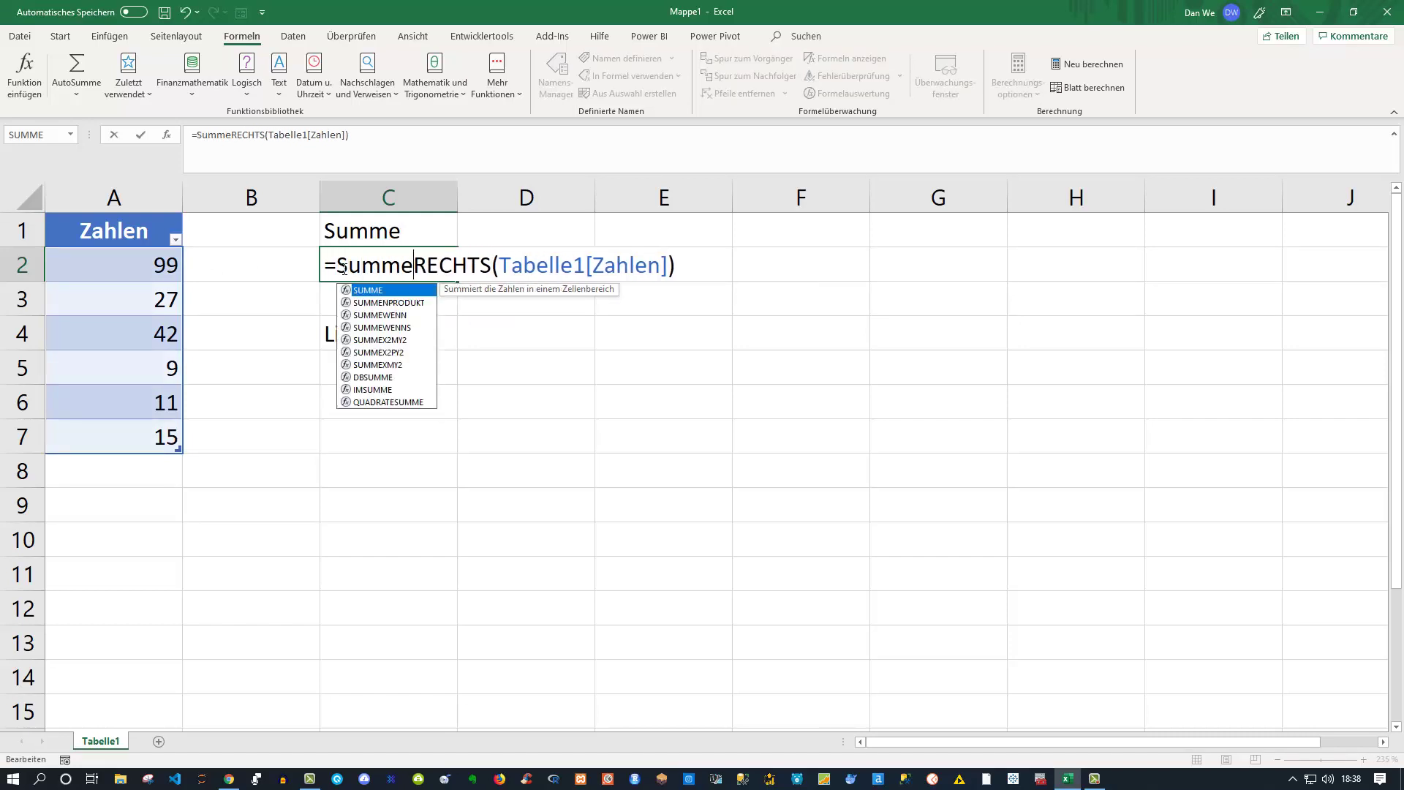
text(()
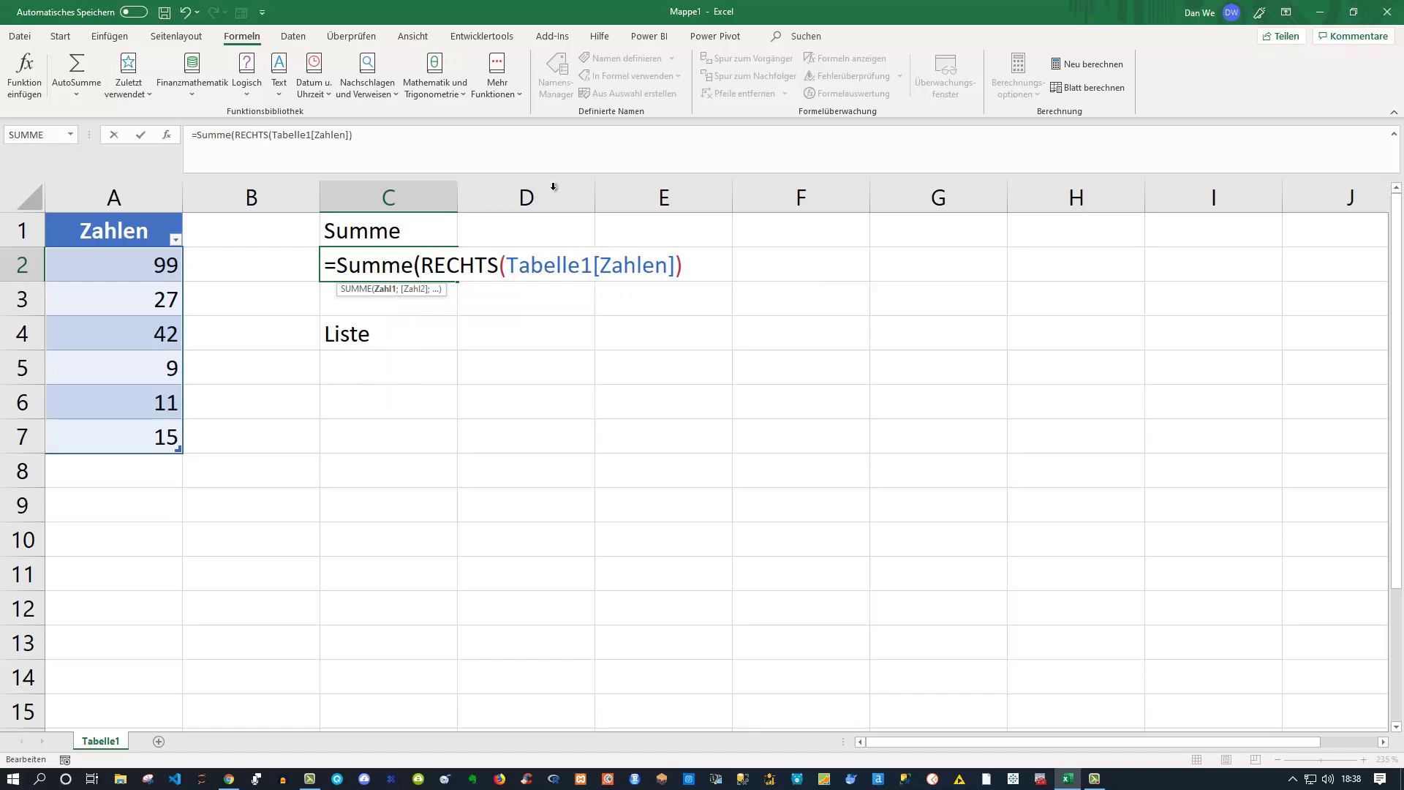
click(691, 266)
text())
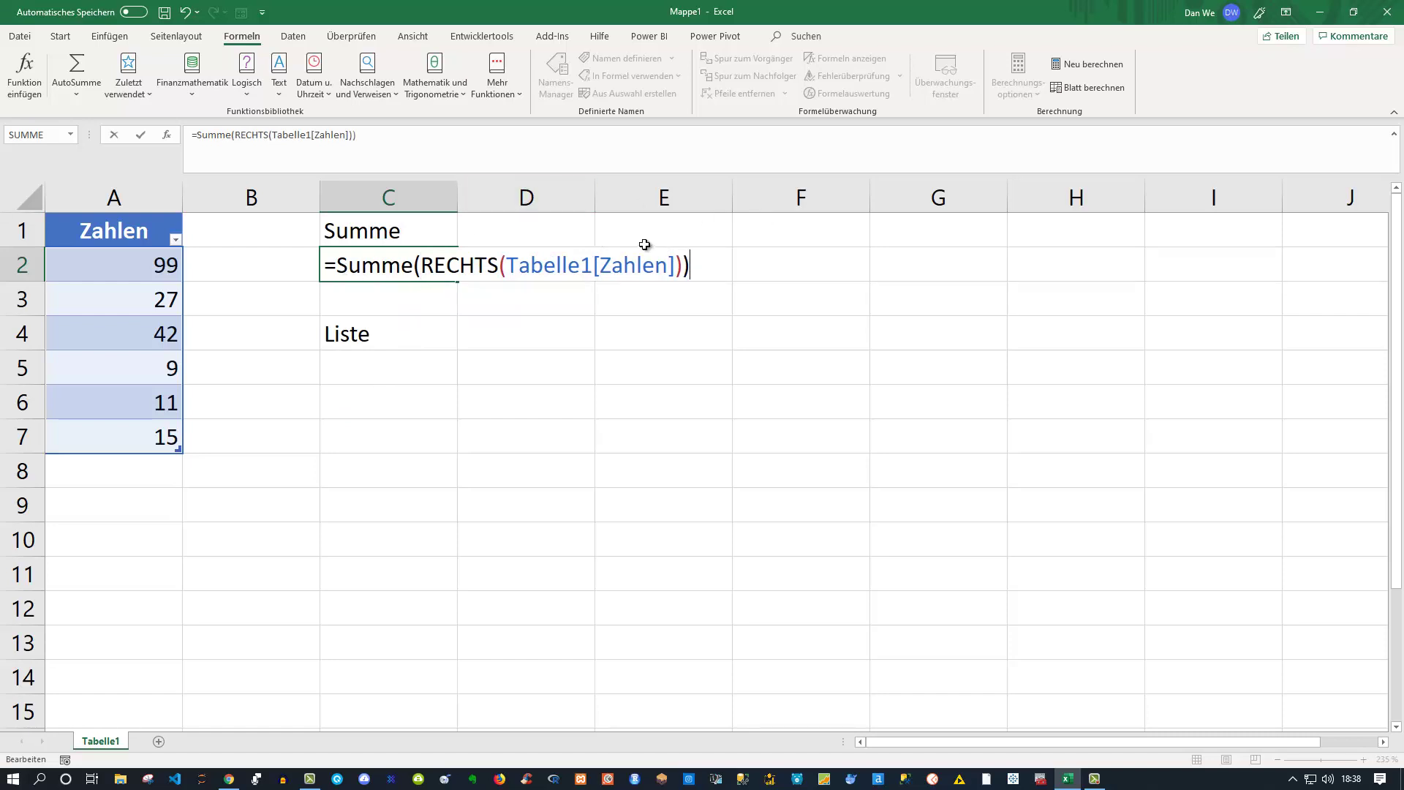
key(Return)
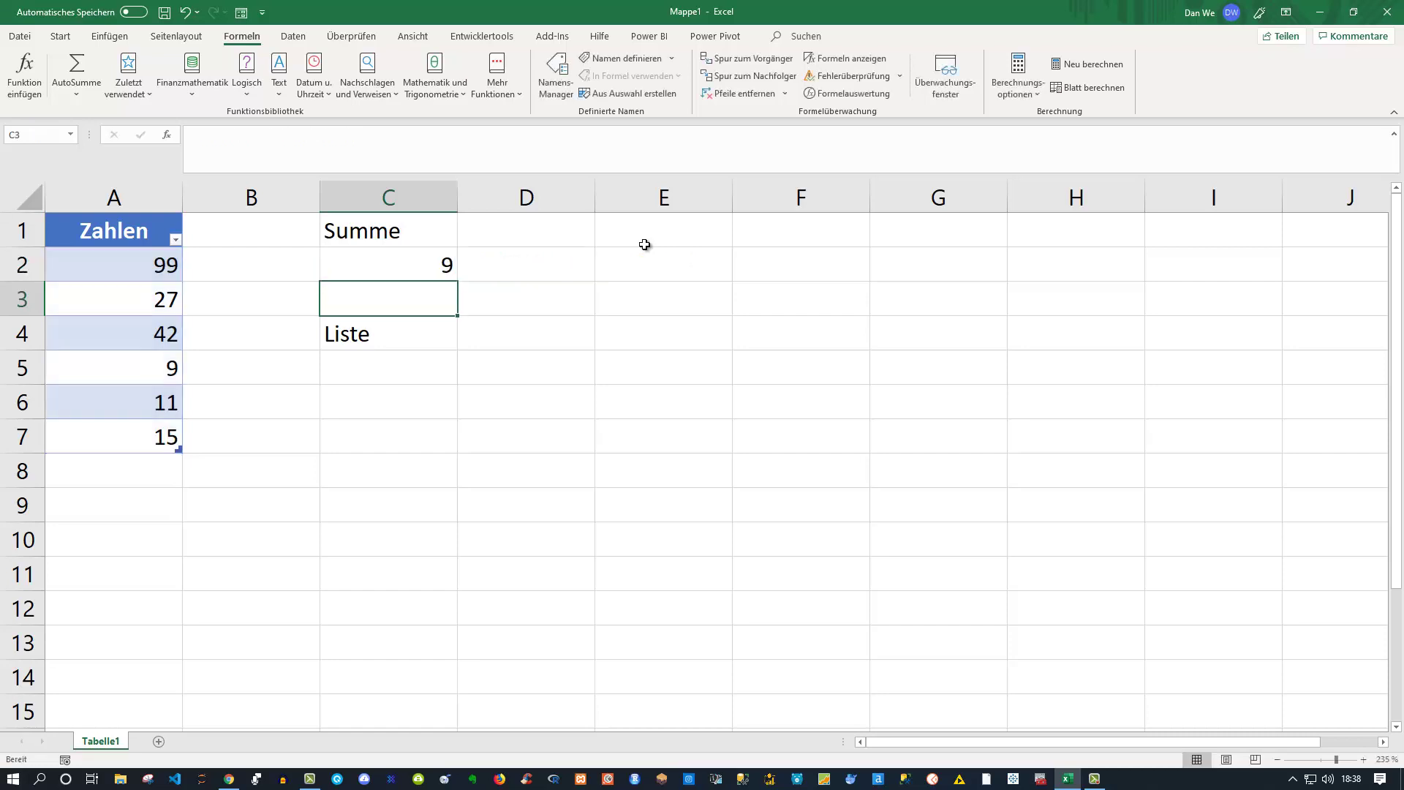
click(438, 266)
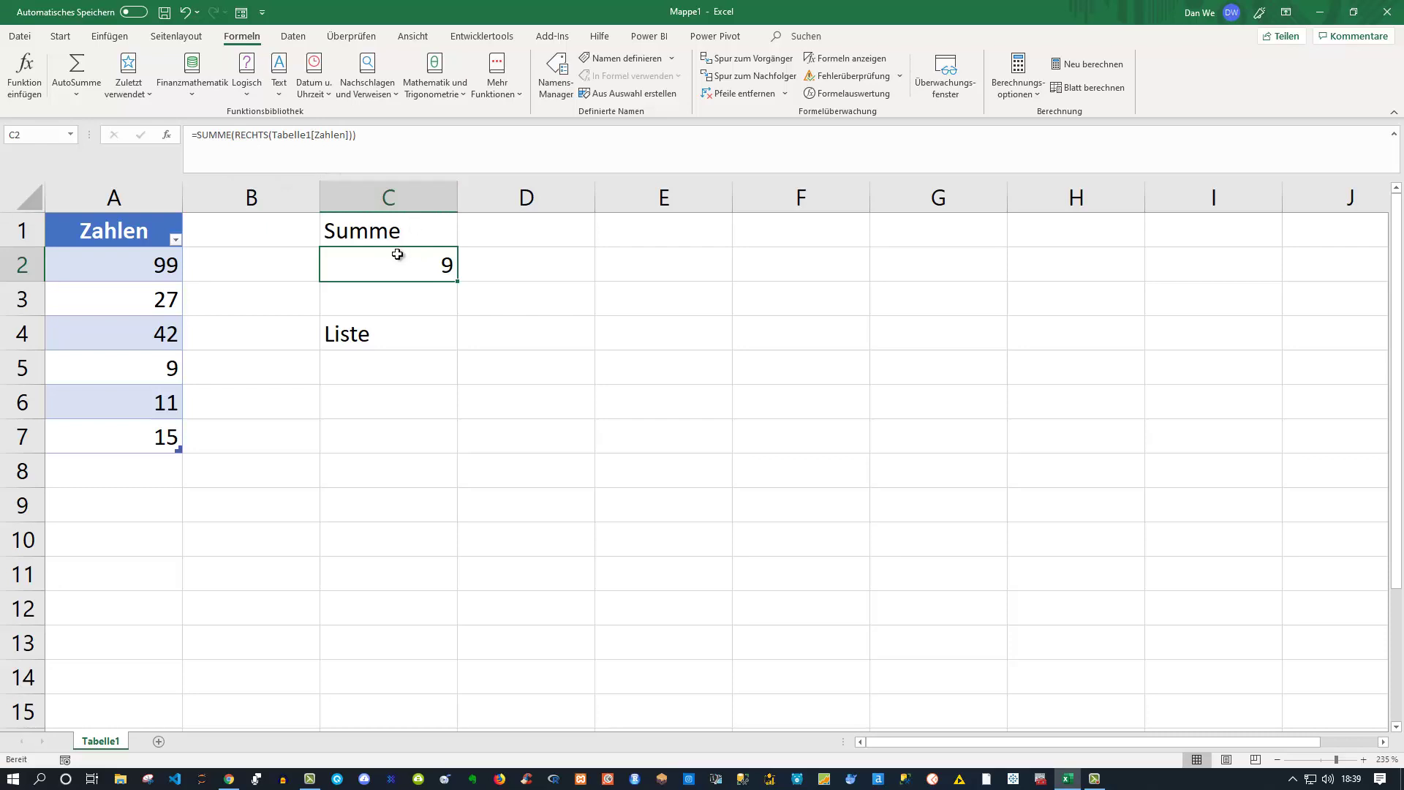
Strip the SUMME wrapper and its extra parenthesis from C2's formula.
double_click(402, 257)
drag(419, 265, 336, 266)
key(Delete)
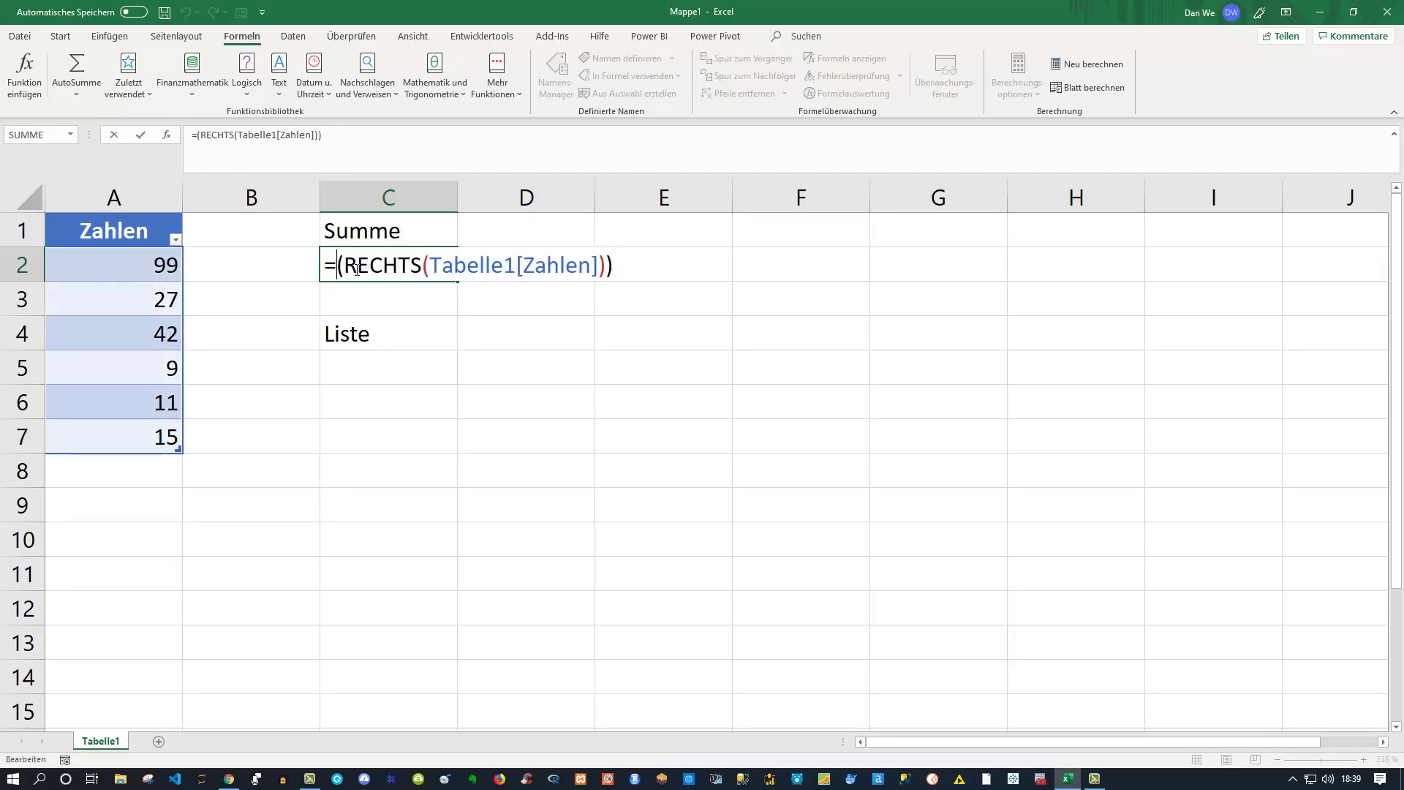
key(Delete)
key(BackSpace)
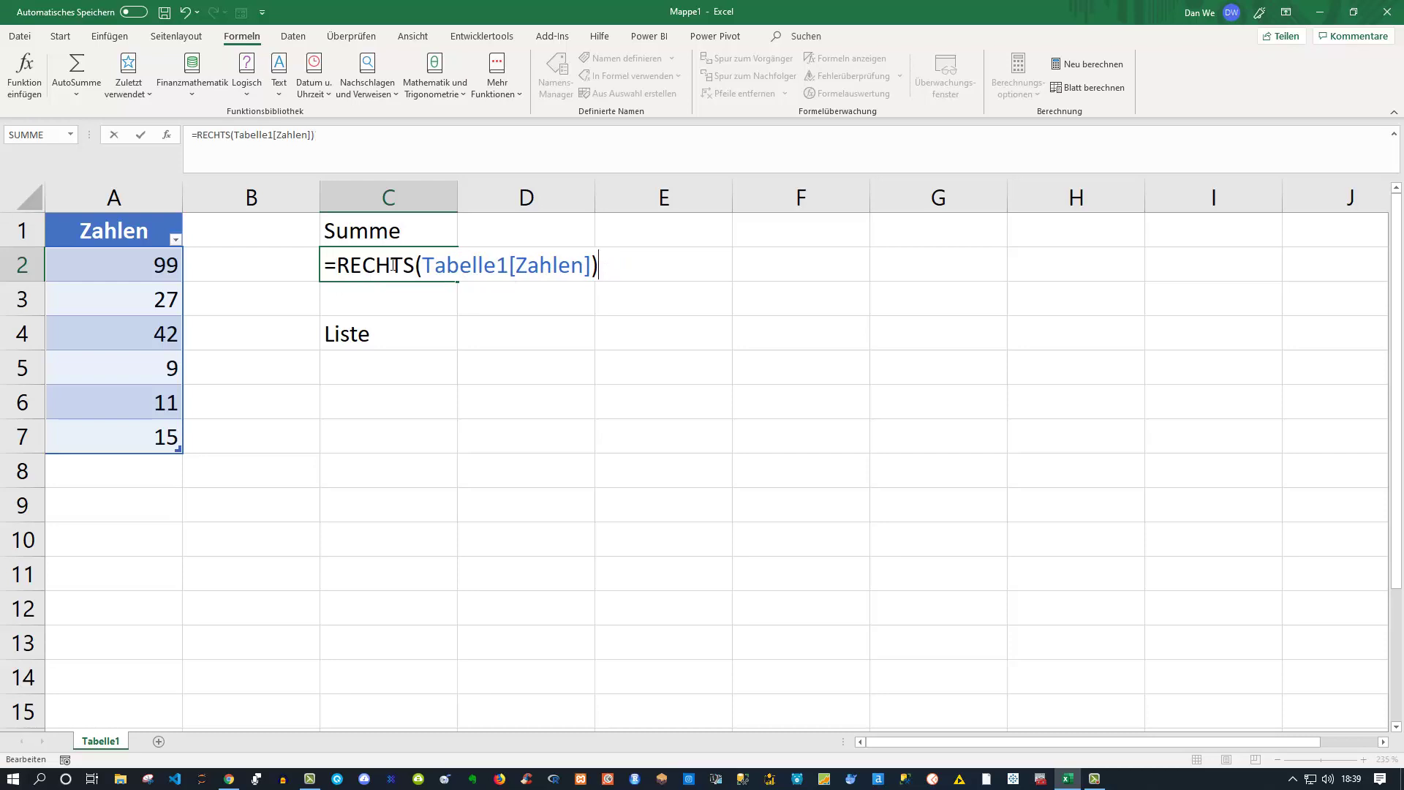
Evaluate the RECHTS expression to see the text digits {"9";"7";"2";"9";"1";"5"}, then undo.
drag(337, 266, 602, 272)
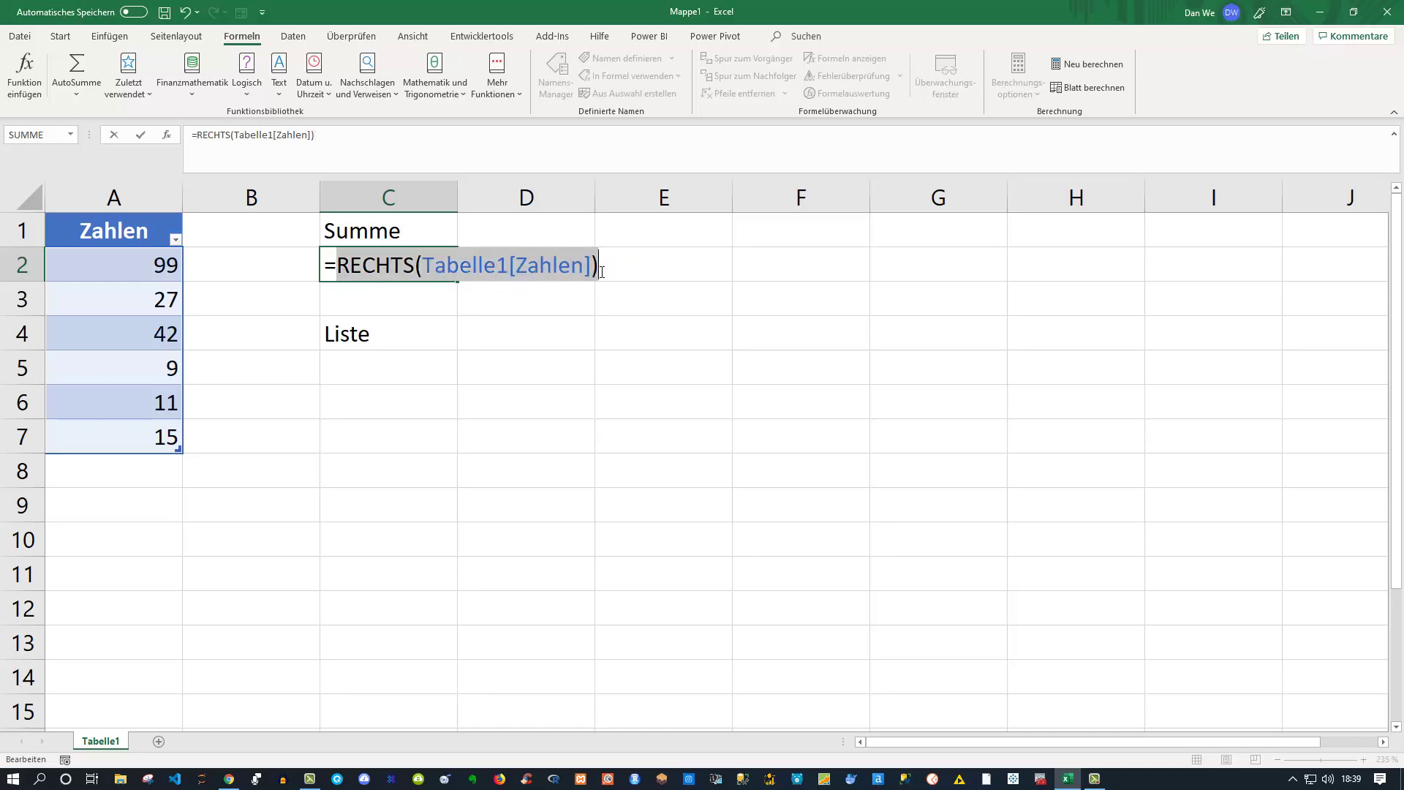
click(1082, 66)
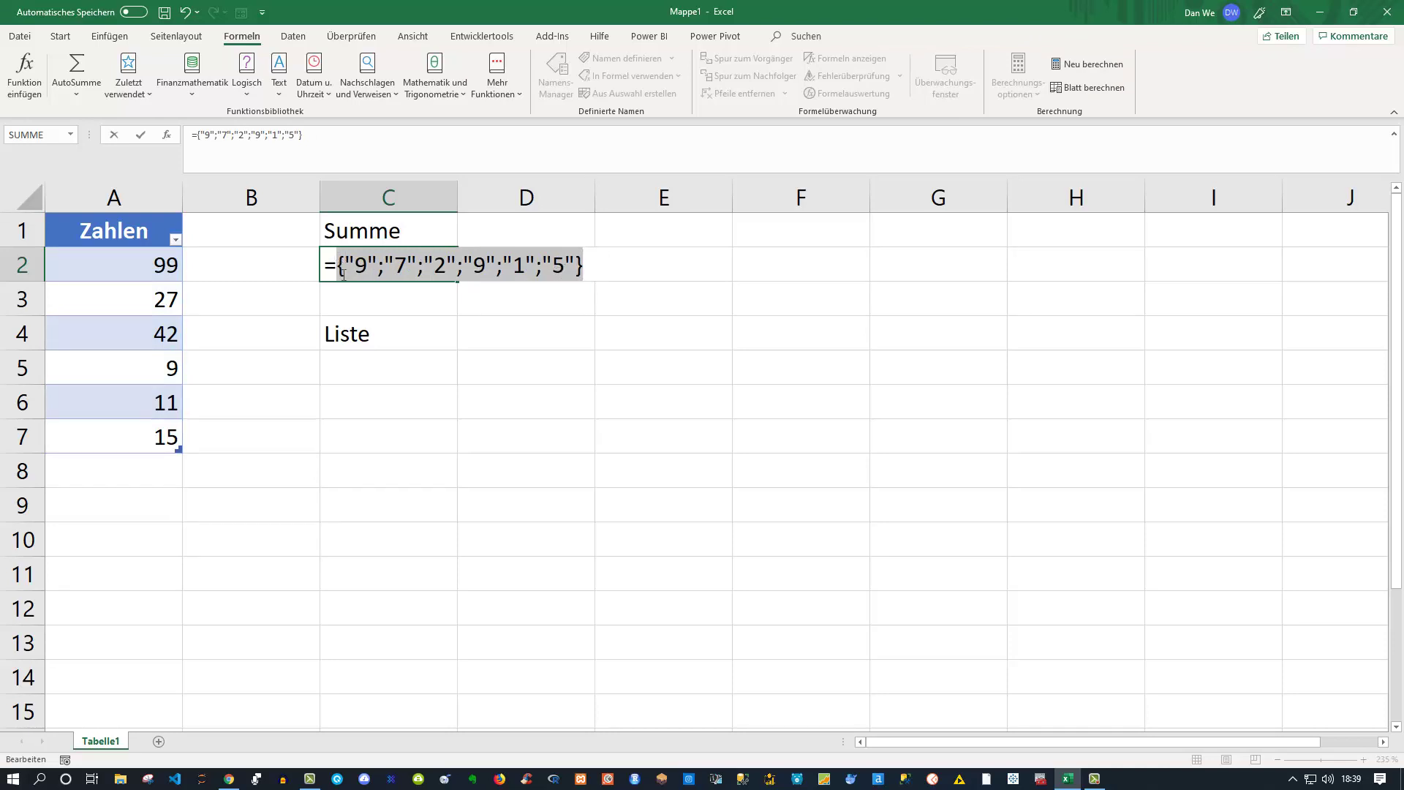
key(ctrl+z)
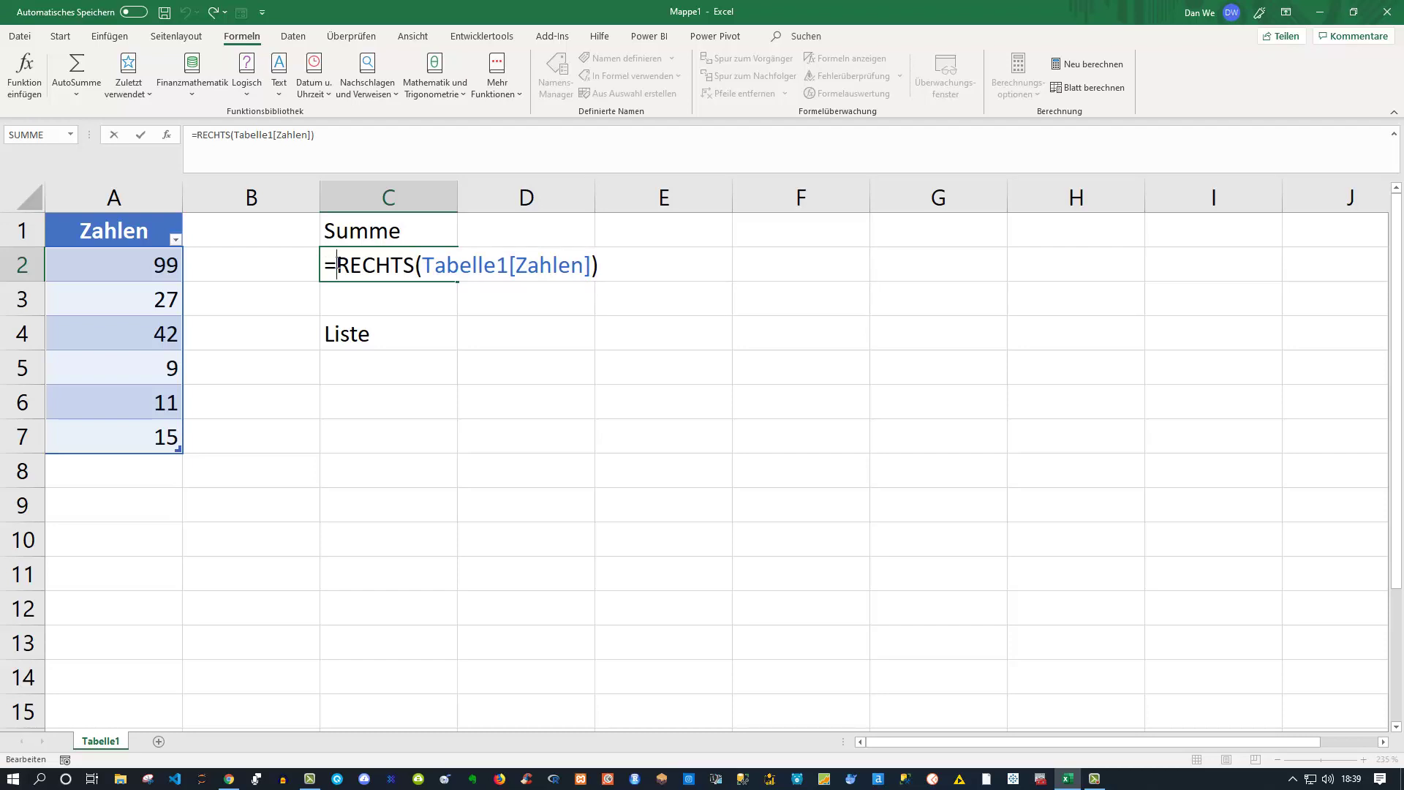
Wrap C2 as =SUMMENPRODUKT(RECHTS(Tabelle1[Zahlen])), which returns 0.
text(sum)
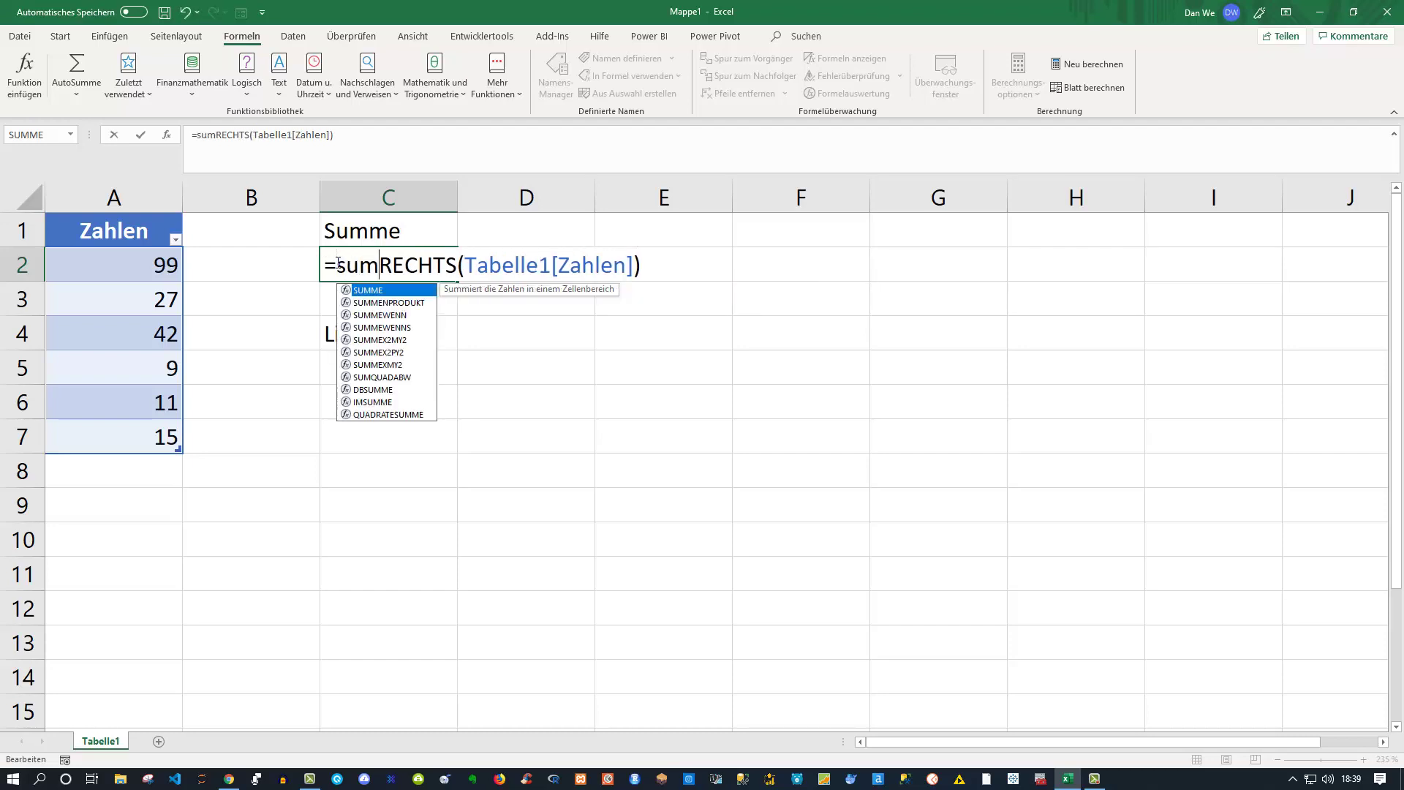
key(Down)
key(Tab)
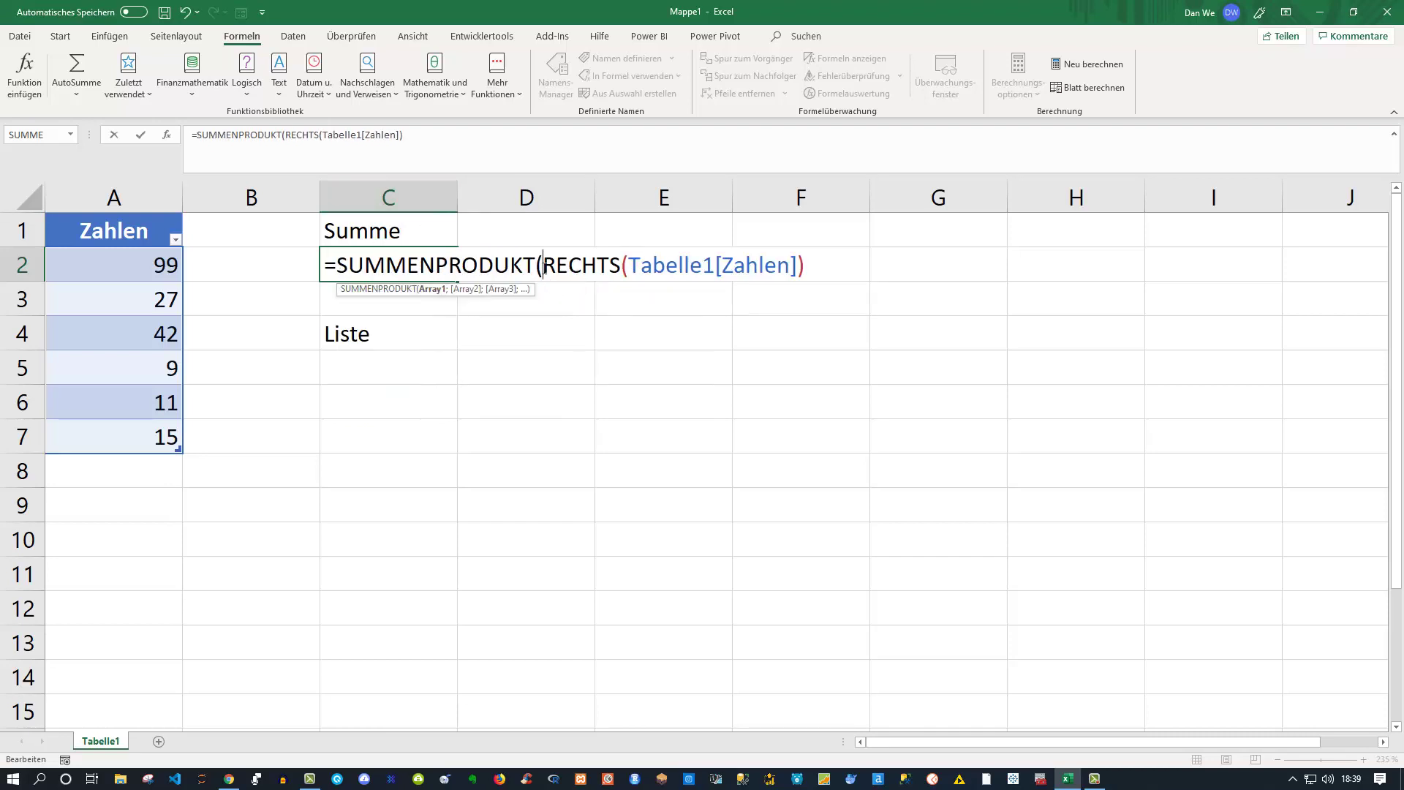
click(815, 269)
text())
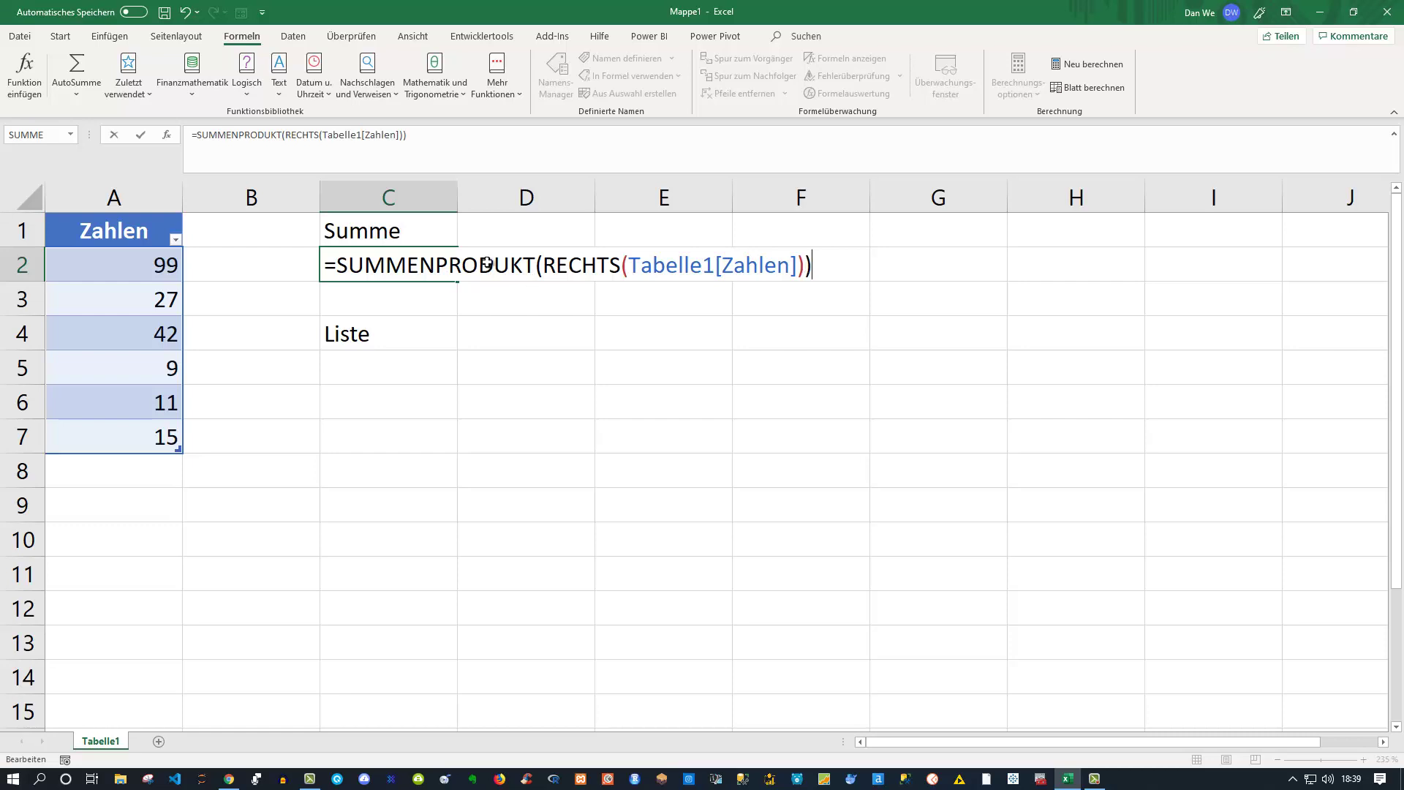
key(Return)
click(436, 270)
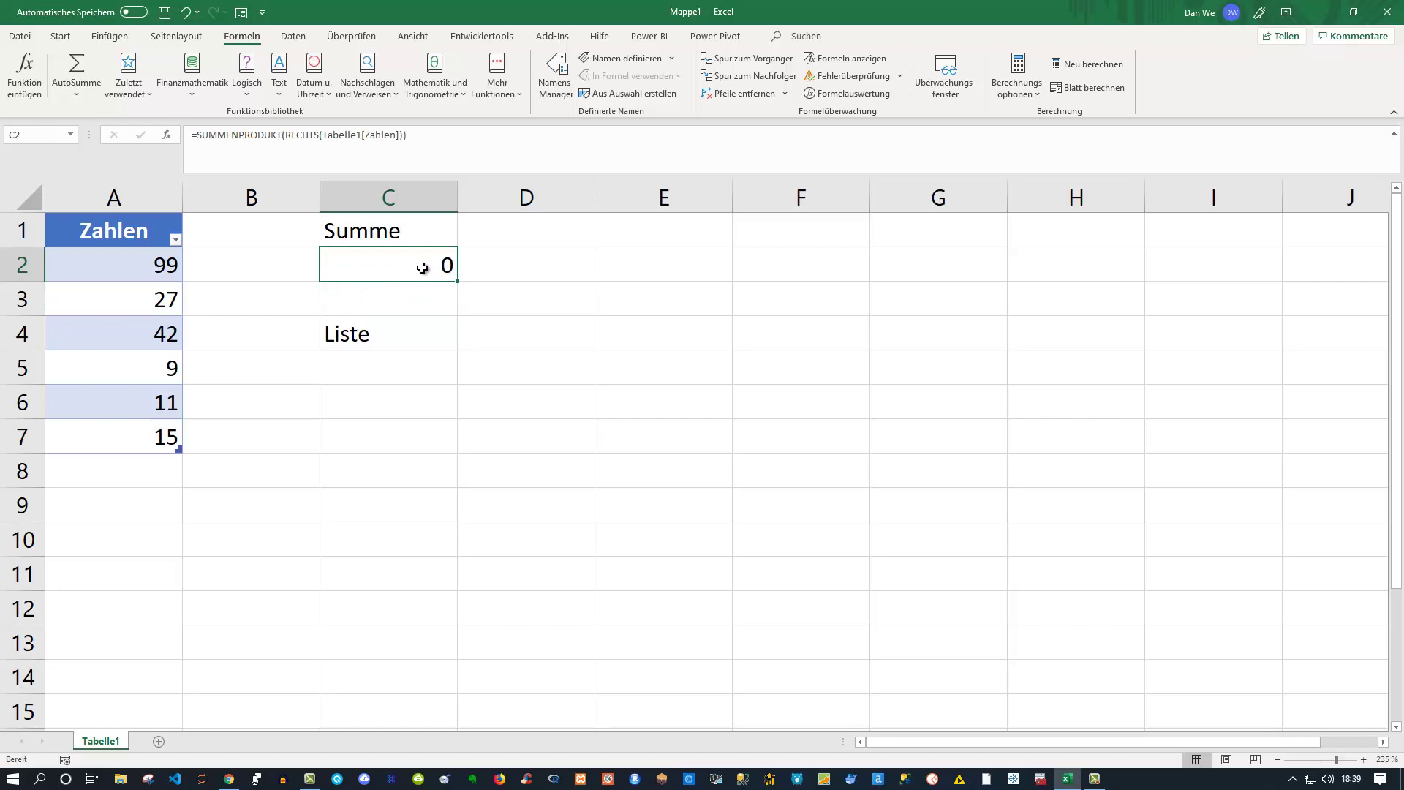
Remove the SUMMENPRODUKT wrapper and its closing parenthesis from C2's formula.
double_click(422, 268)
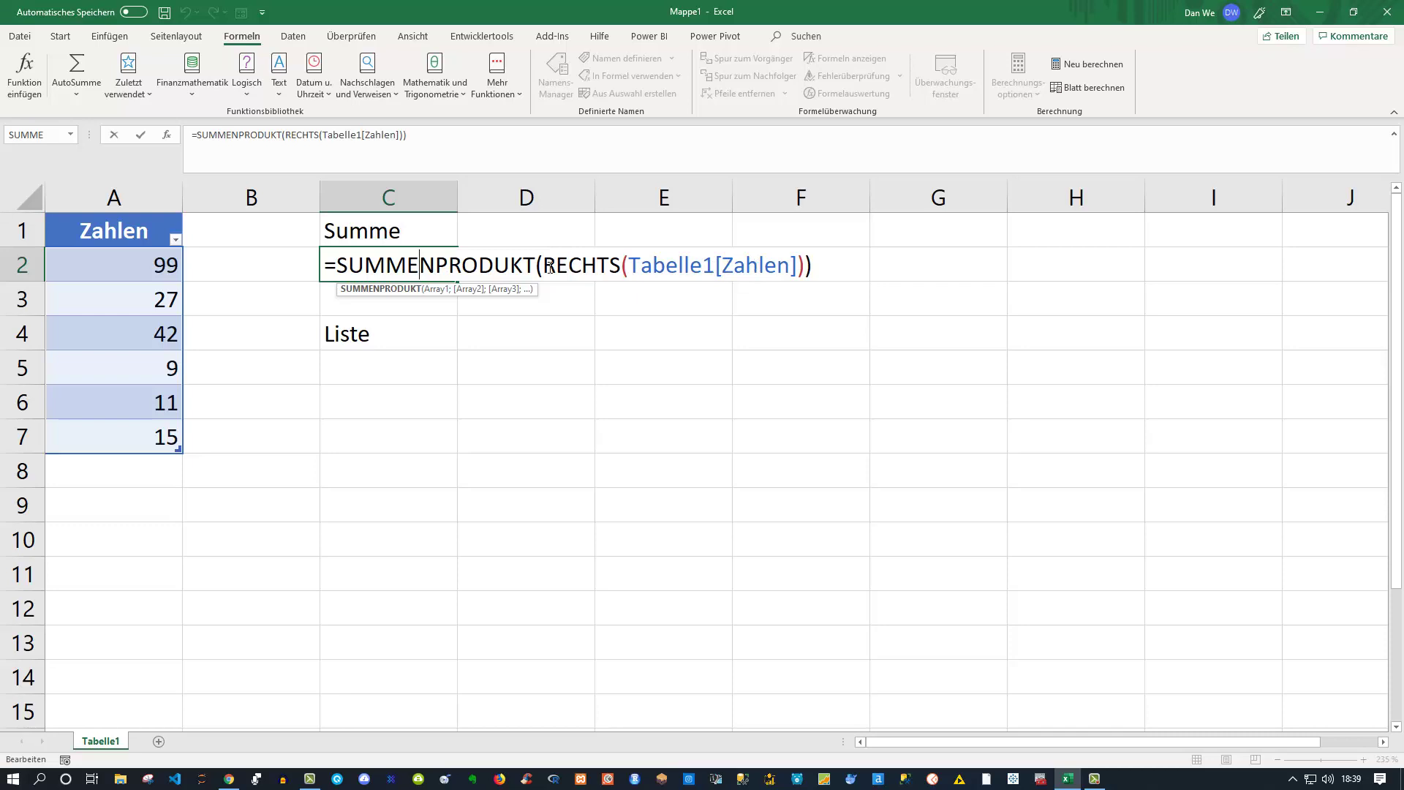
drag(542, 265, 337, 265)
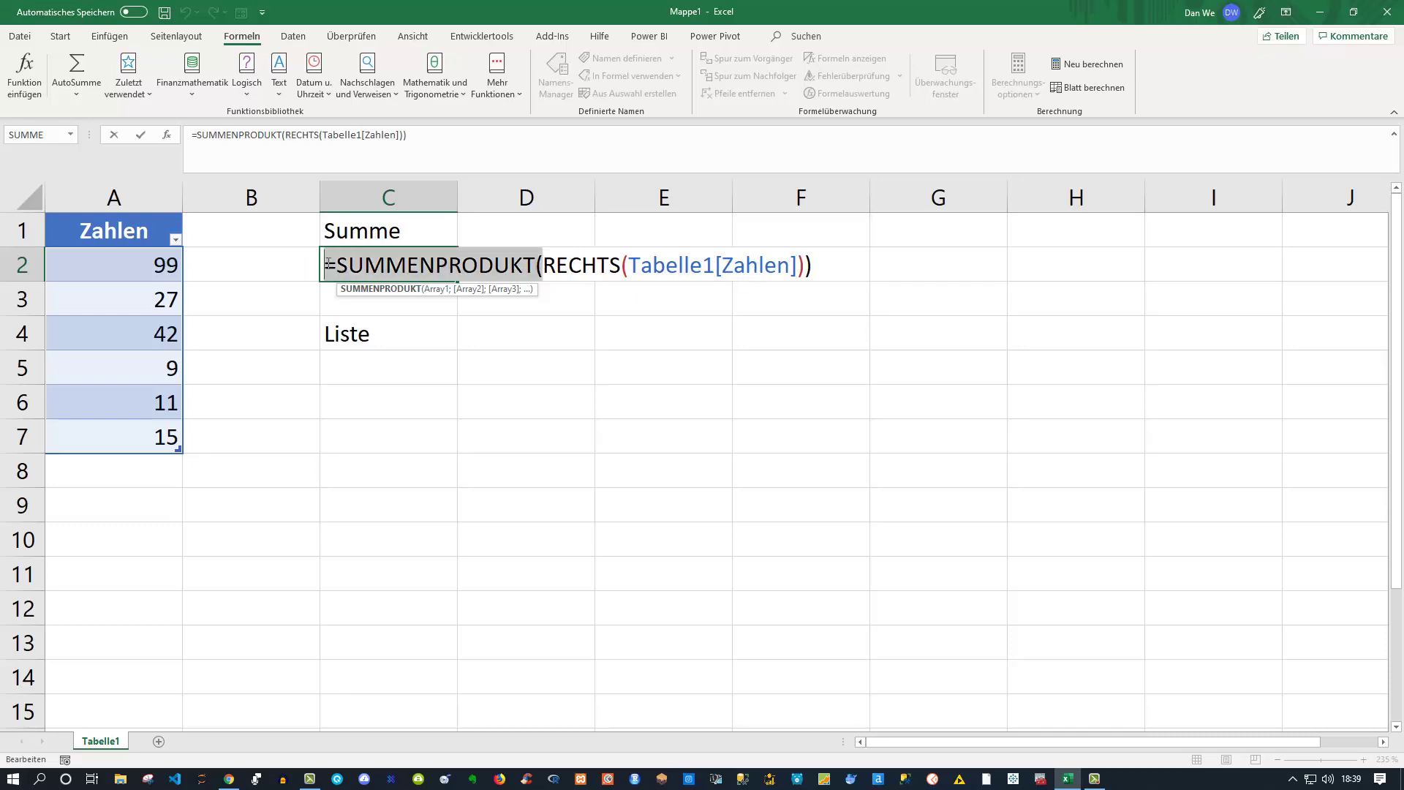
key(Delete)
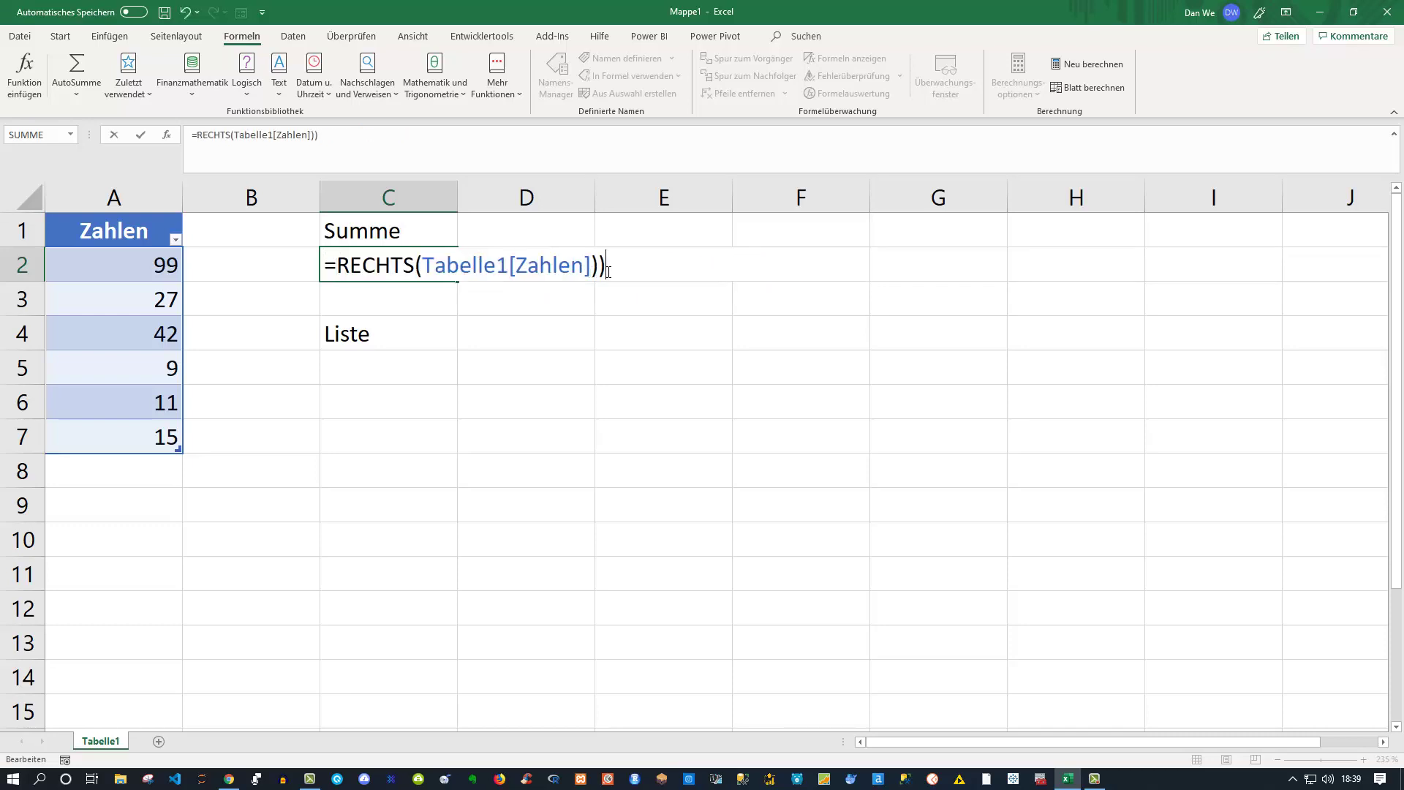
key(BackSpace)
Evaluate the RECHTS expression to preview the text digits, then revert to the formula.
drag(337, 265, 598, 265)
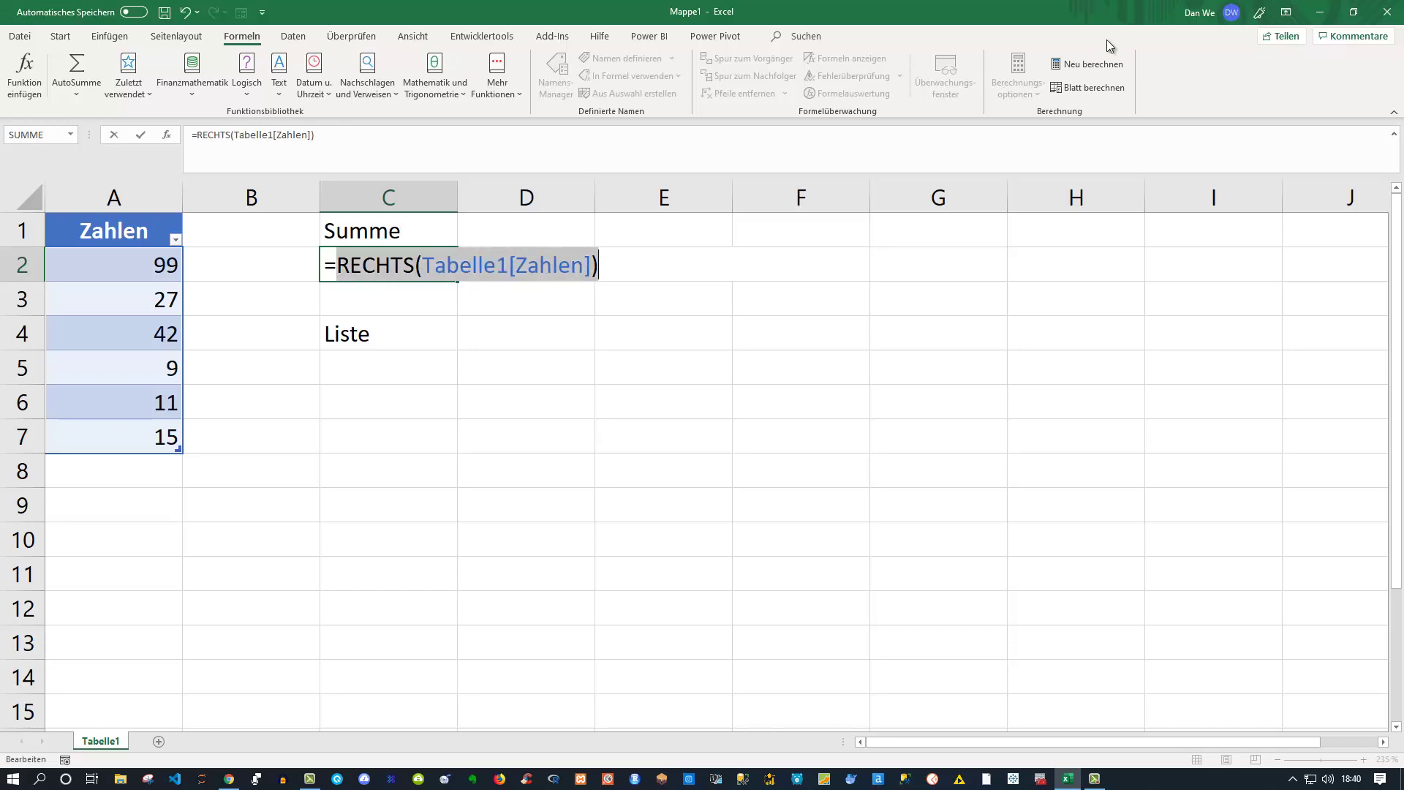
click(1086, 64)
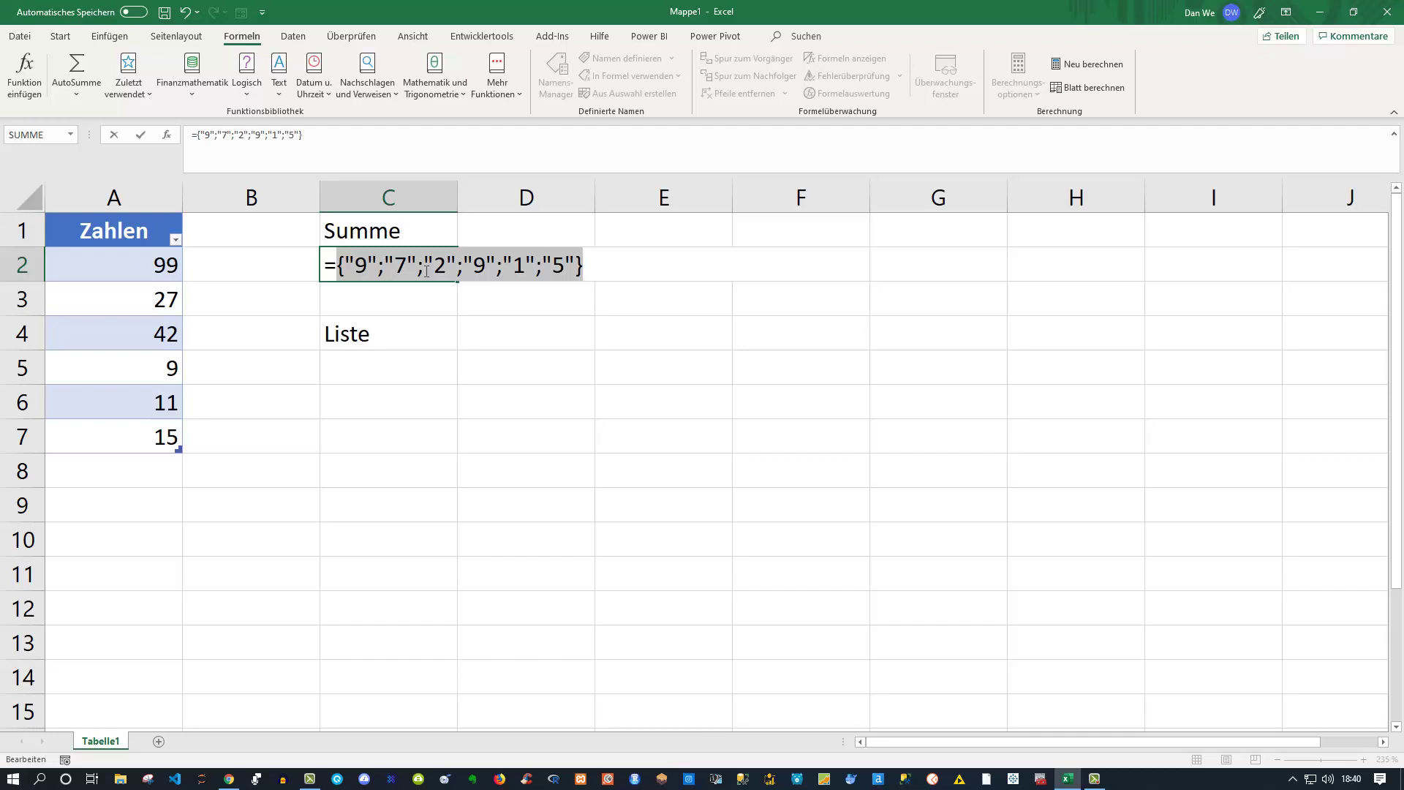
key(ctrl+z)
click(339, 272)
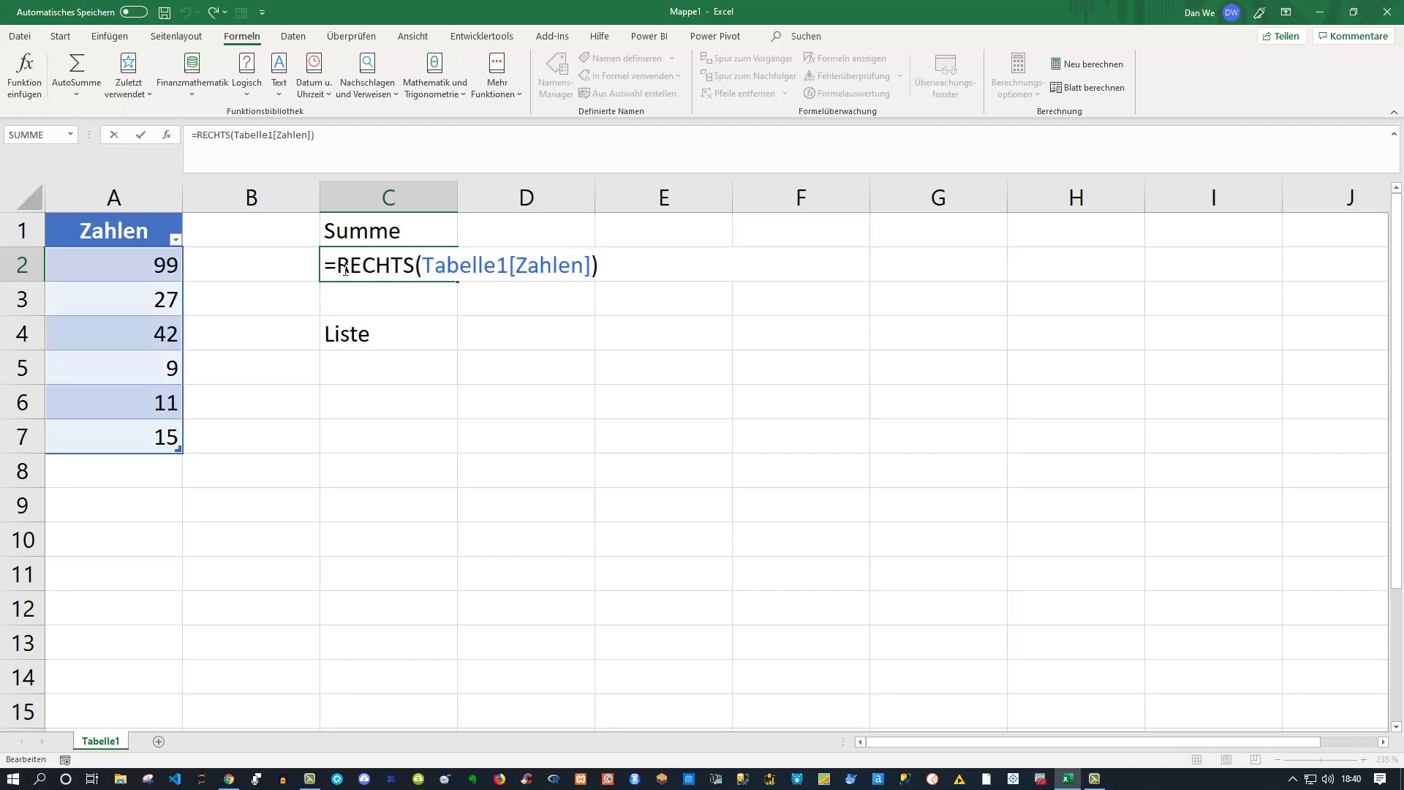
Change C2 to =SUMMENPRODUKT(--RECHTS(Tabelle1[Zahlen])) so it shows 33.
text(Sum)
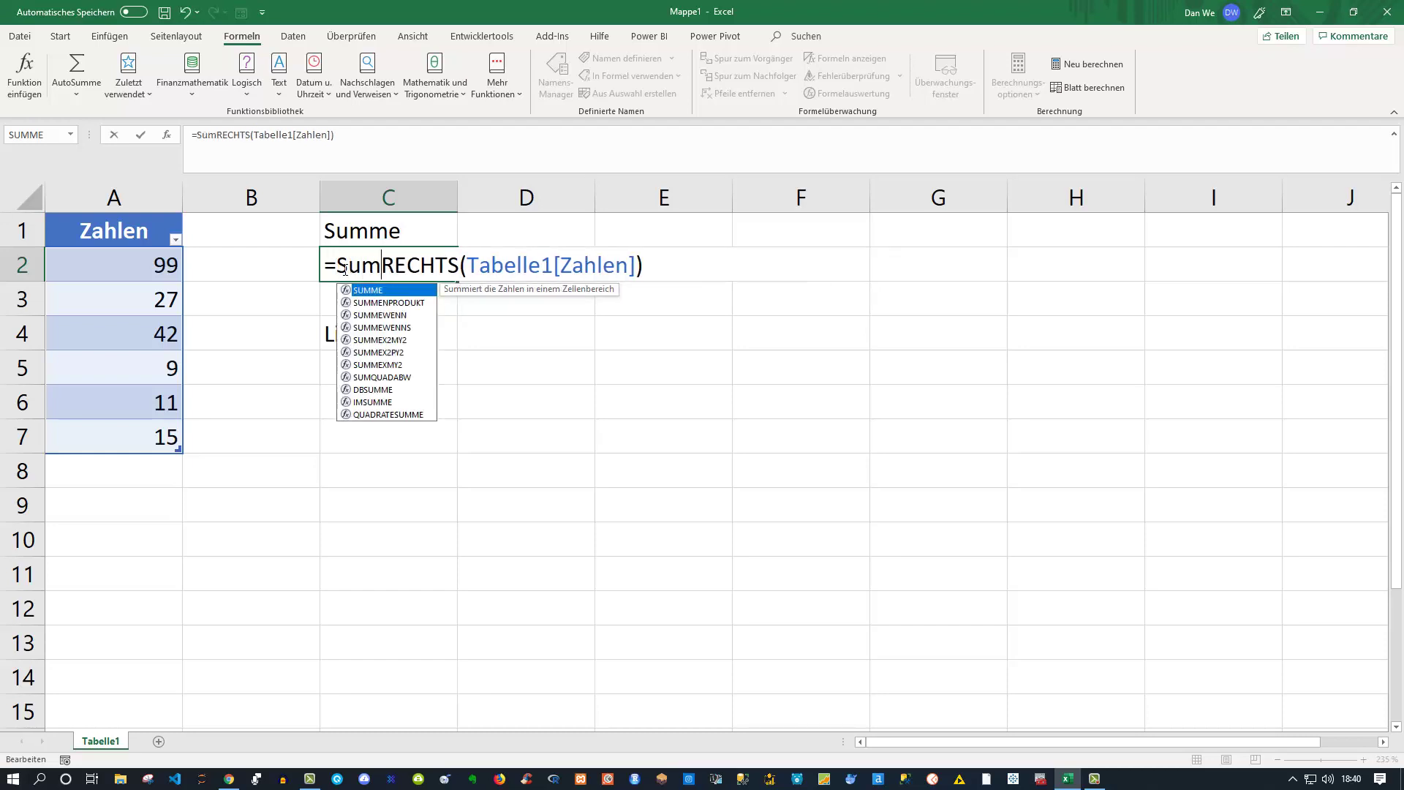
key(Down)
key(Tab)
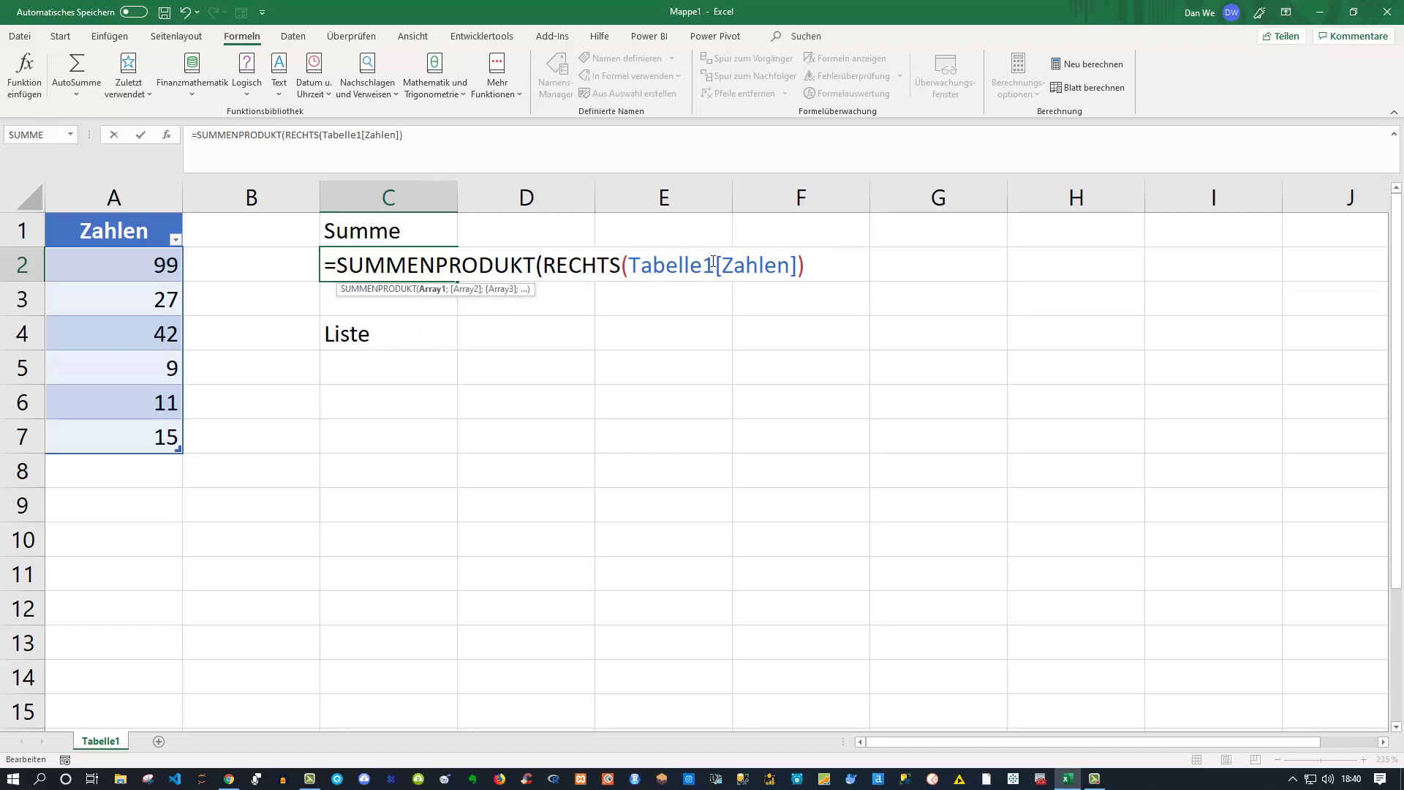
text(-)
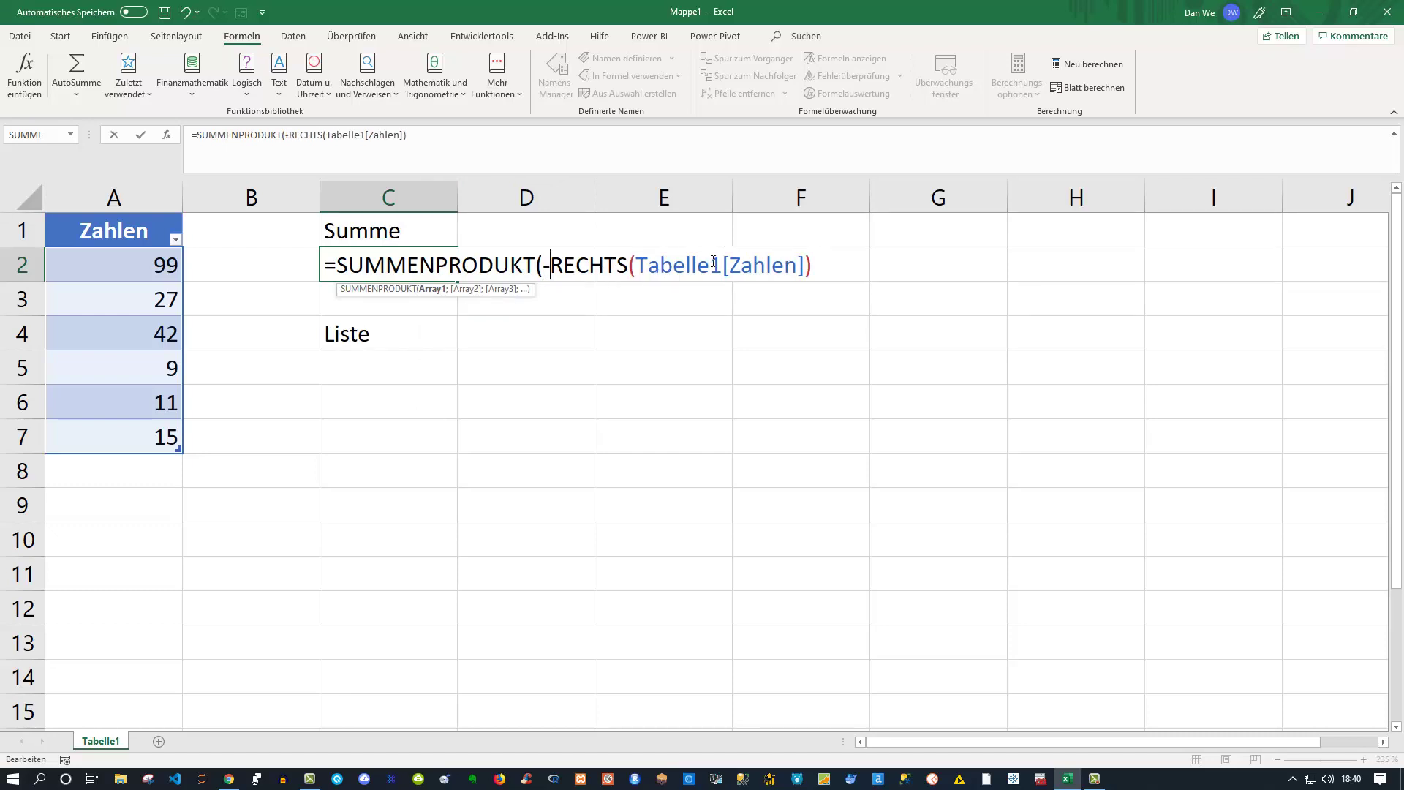
text(-)
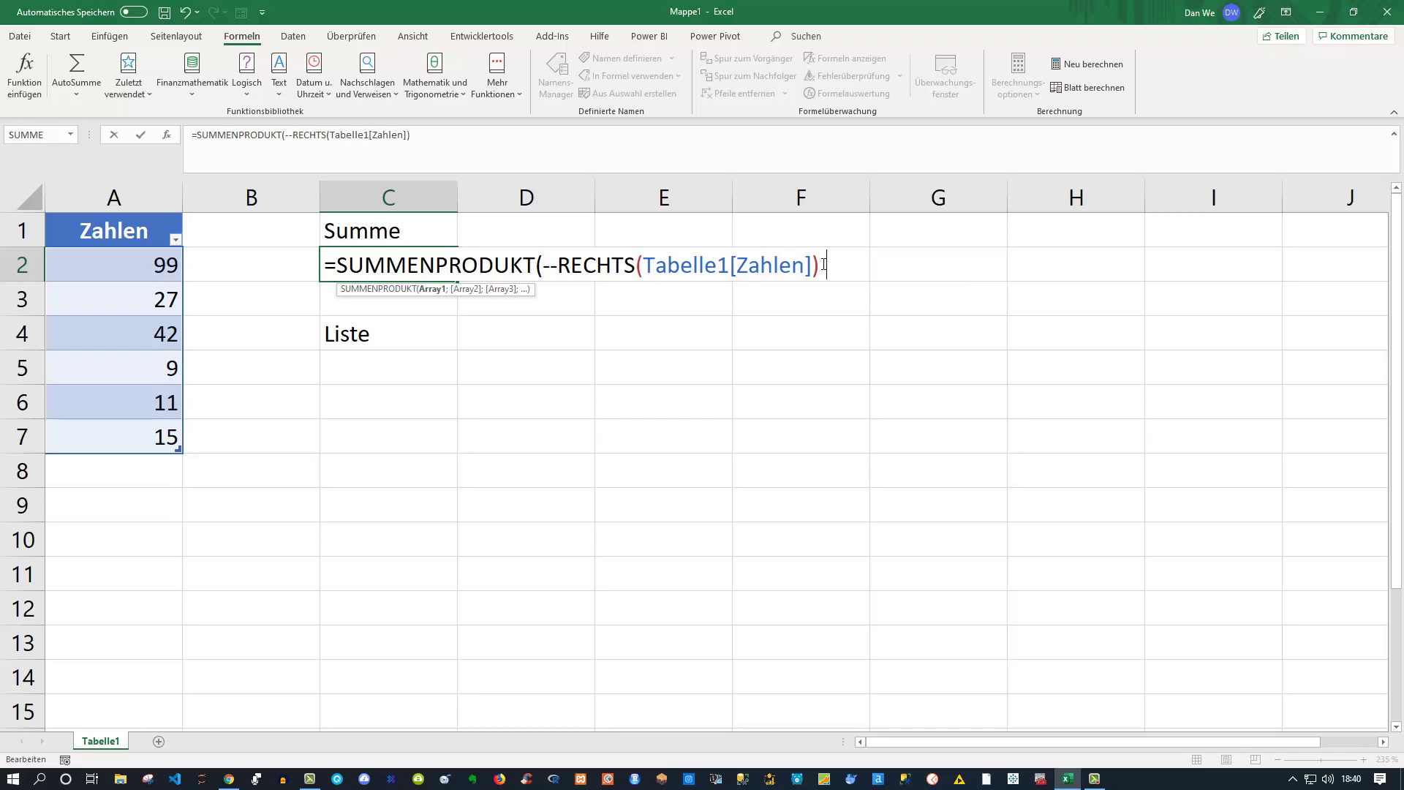
text())
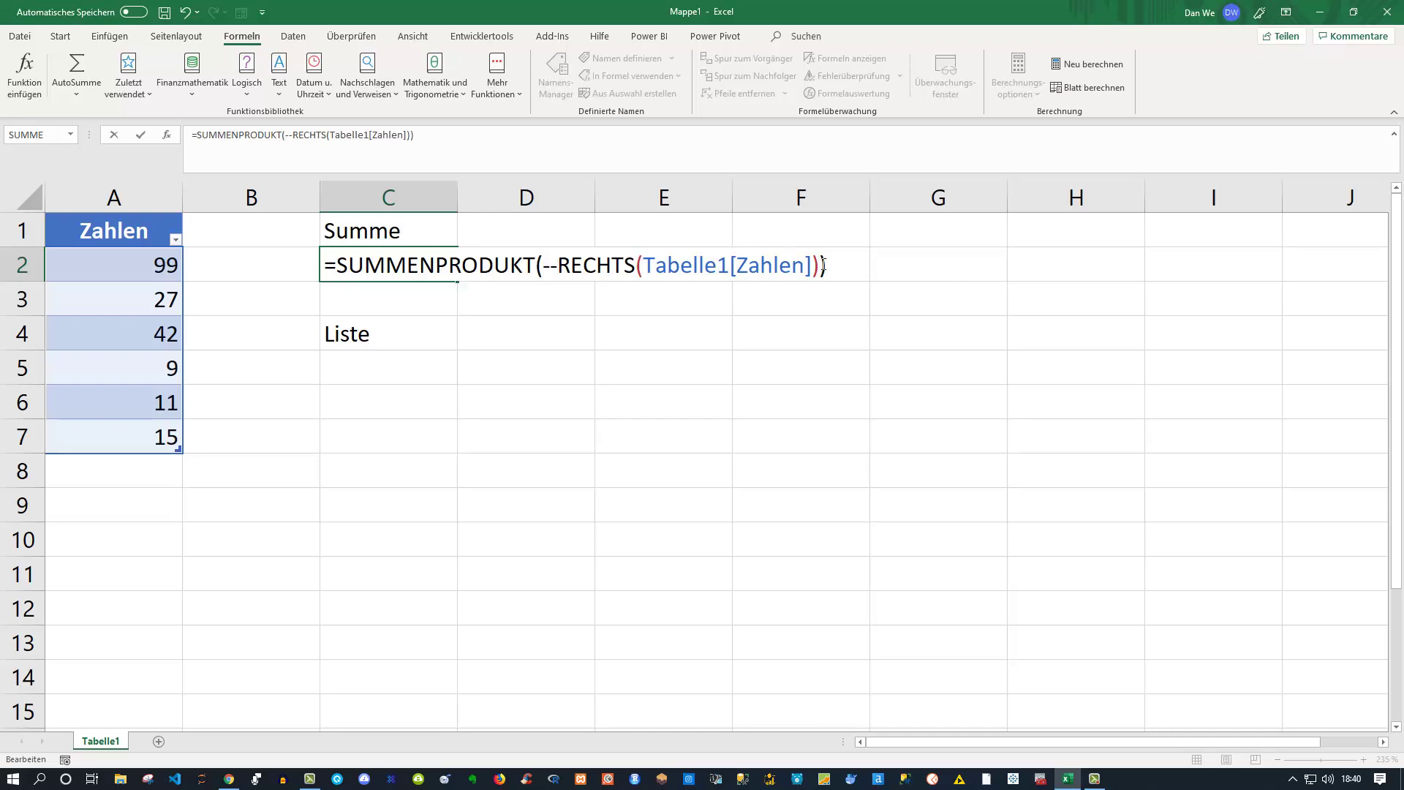
key(Return)
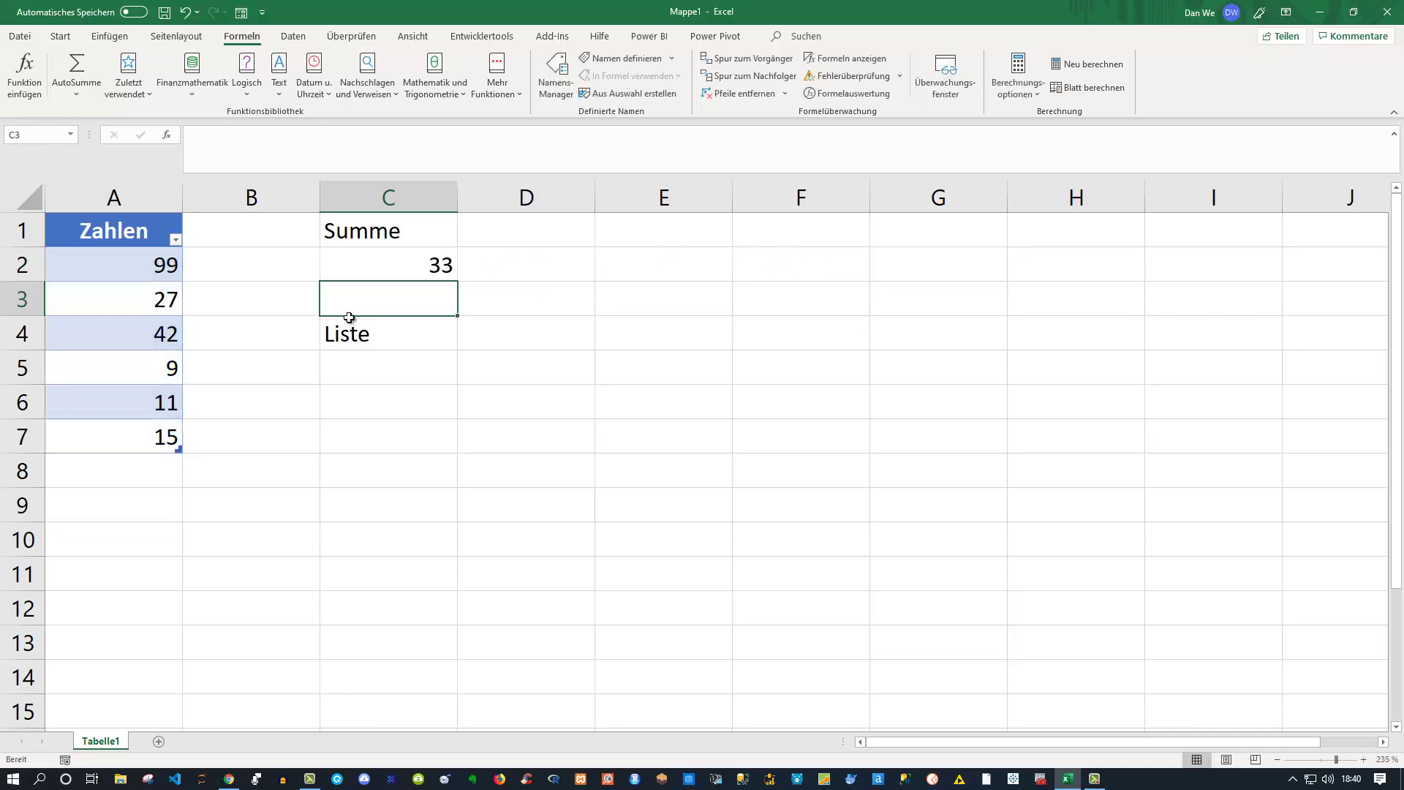
click(437, 261)
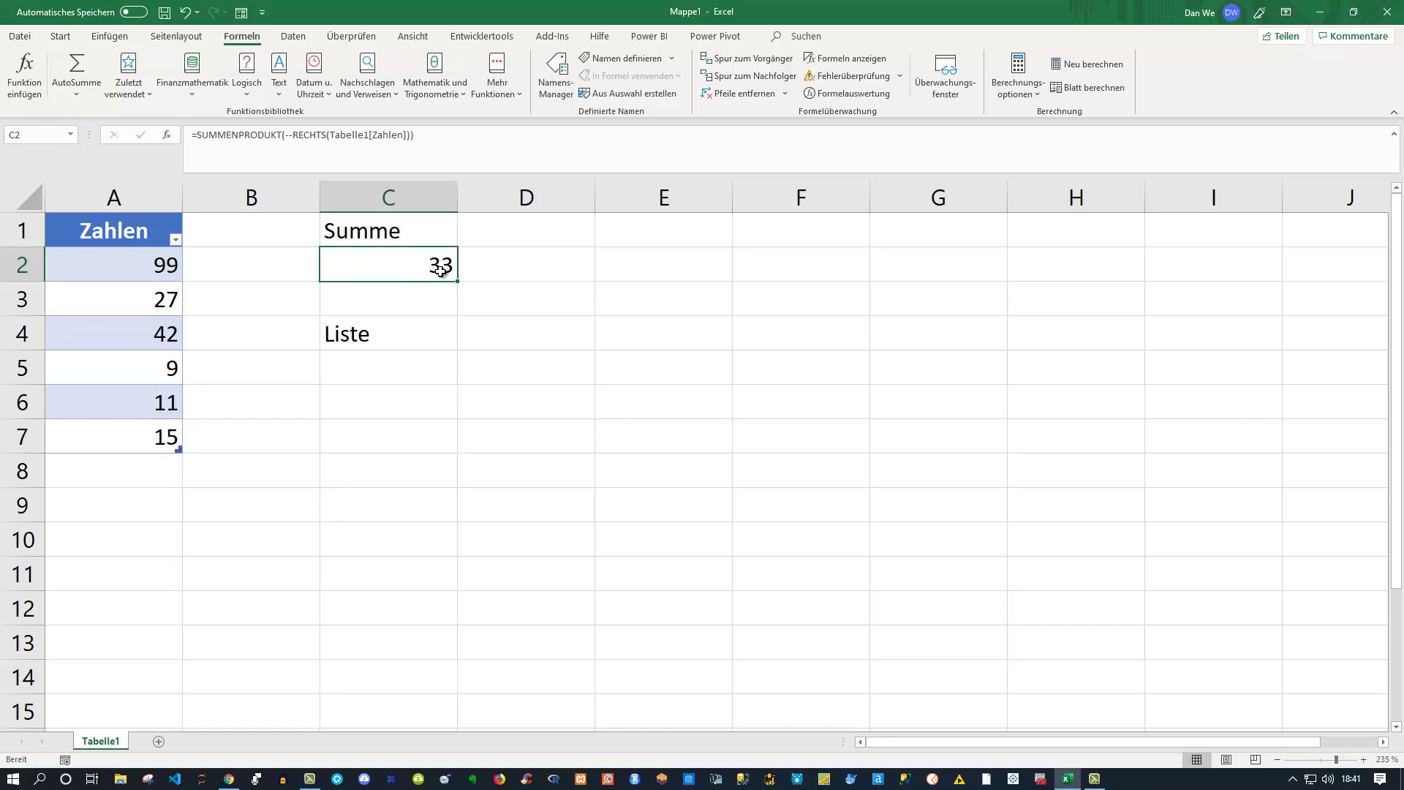
click(406, 371)
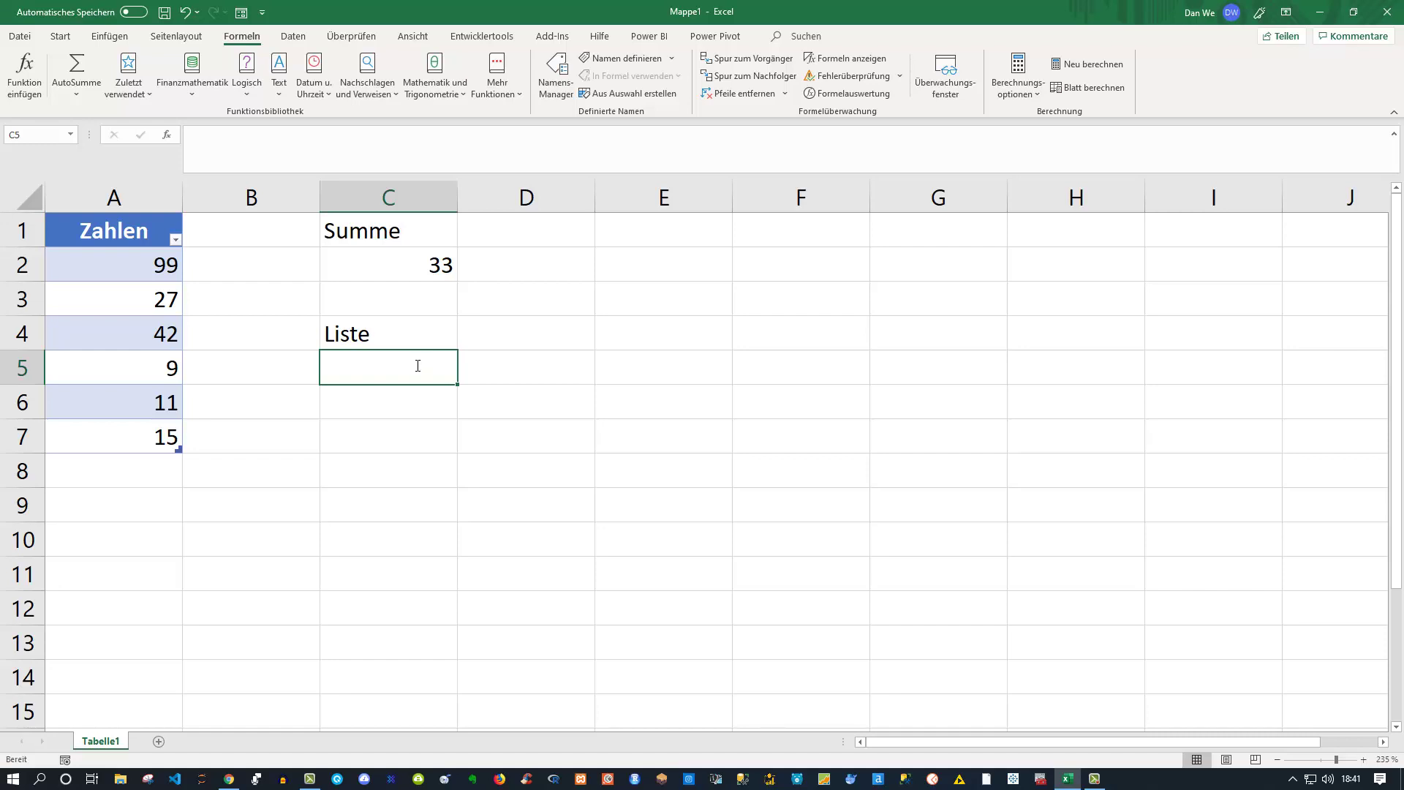
Start C5's formula as =TEXTVERKETTEN(", ";WAHR; with comma-space separator and empty cells ignored.
text(=Tex)
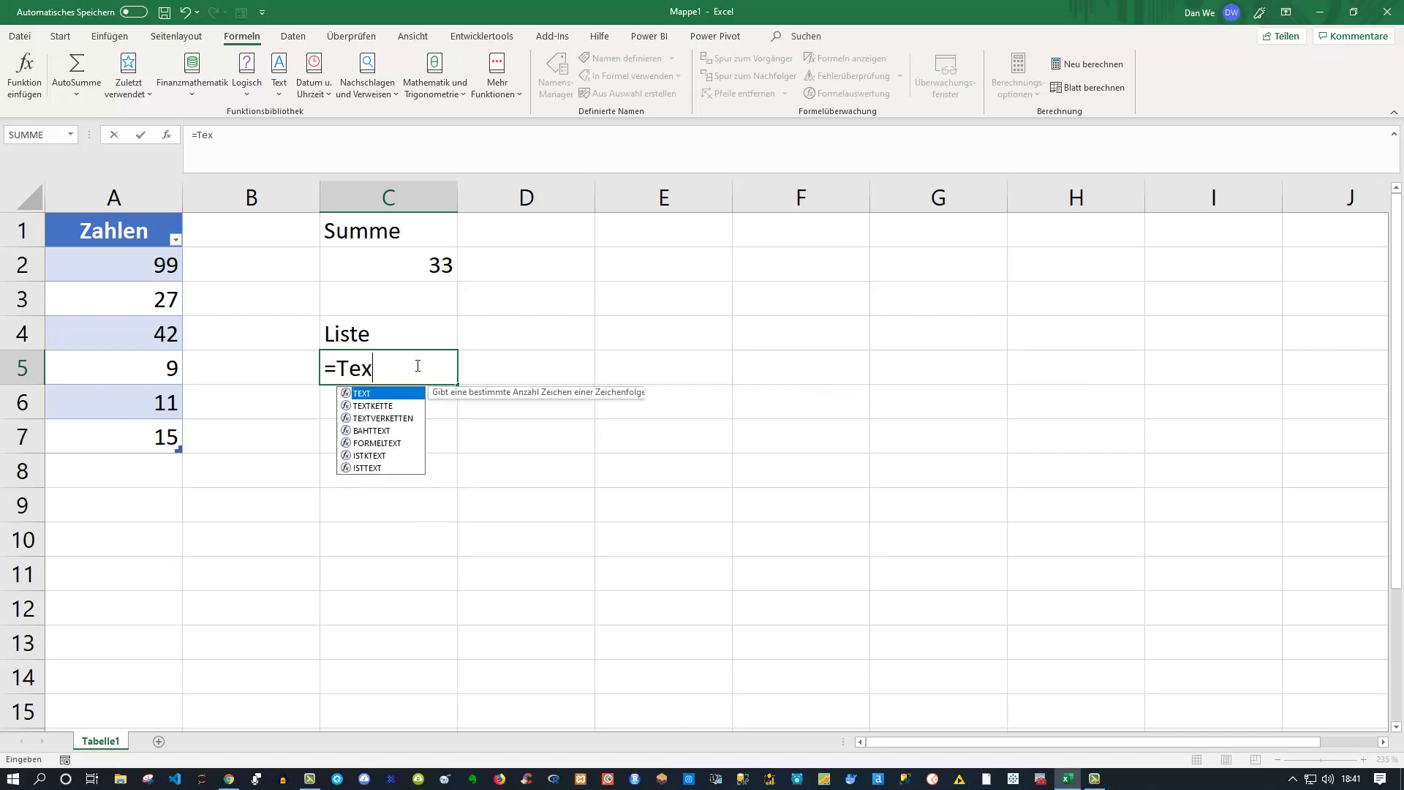
key(Down)
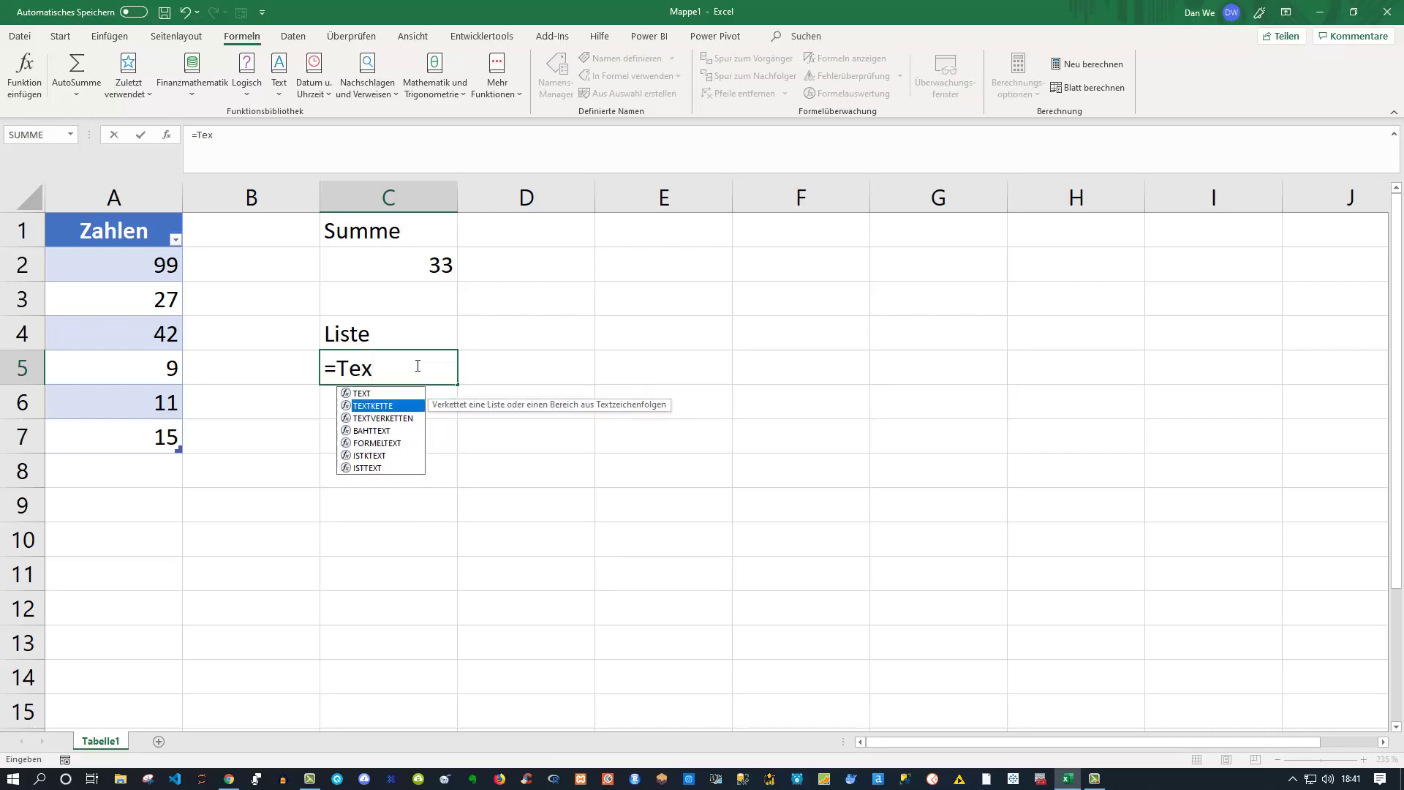
key(Down)
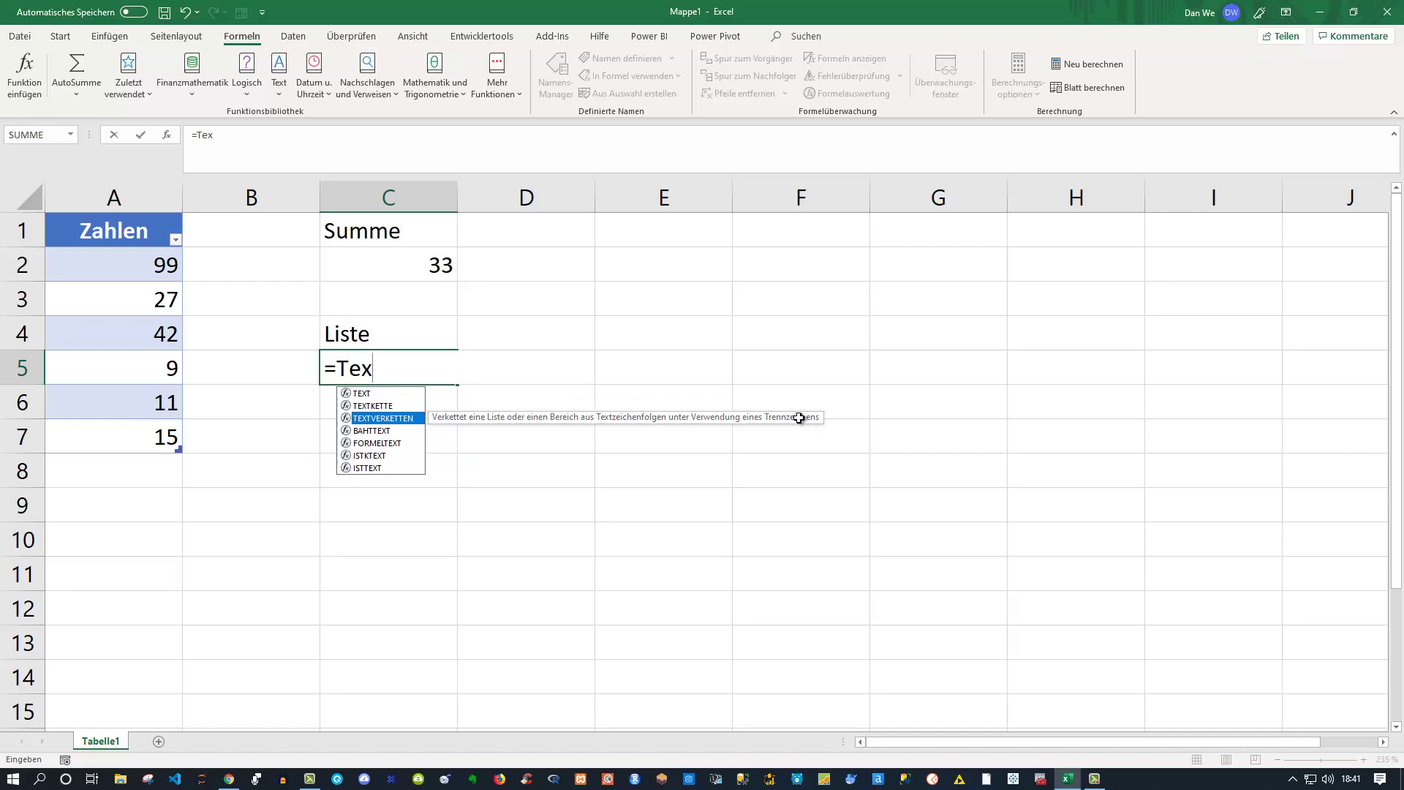
key(Tab)
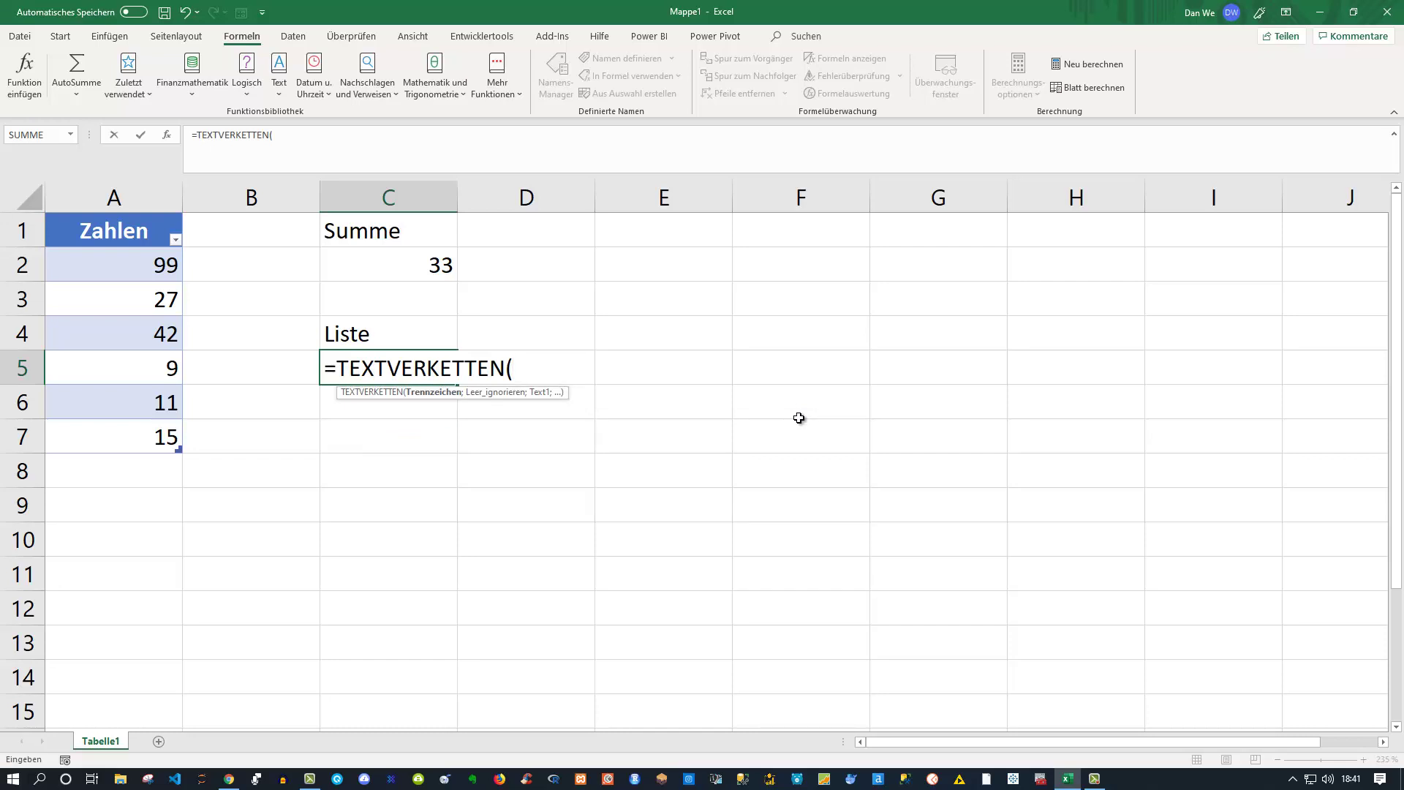
text(",)
text( ")
text(;)
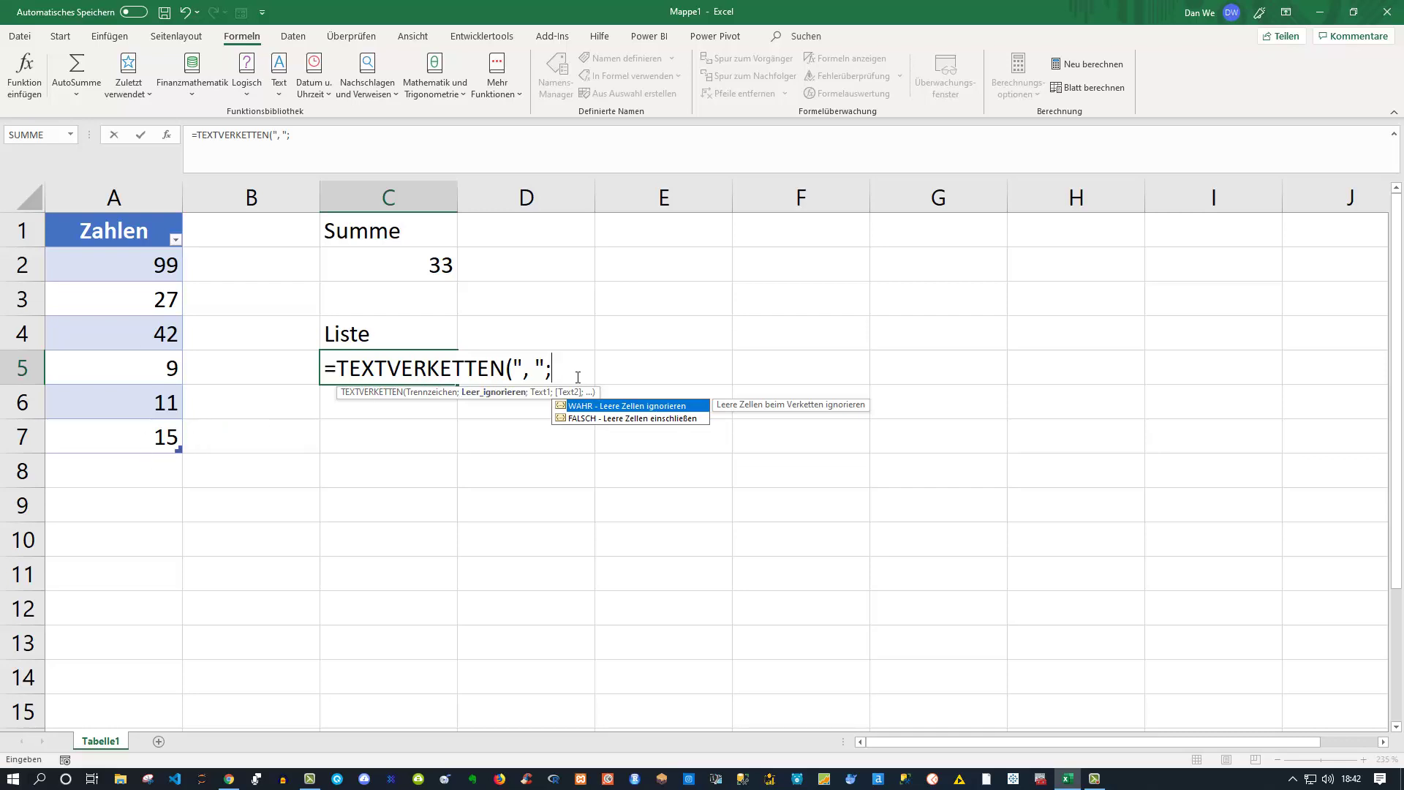
text(W)
key(Tab)
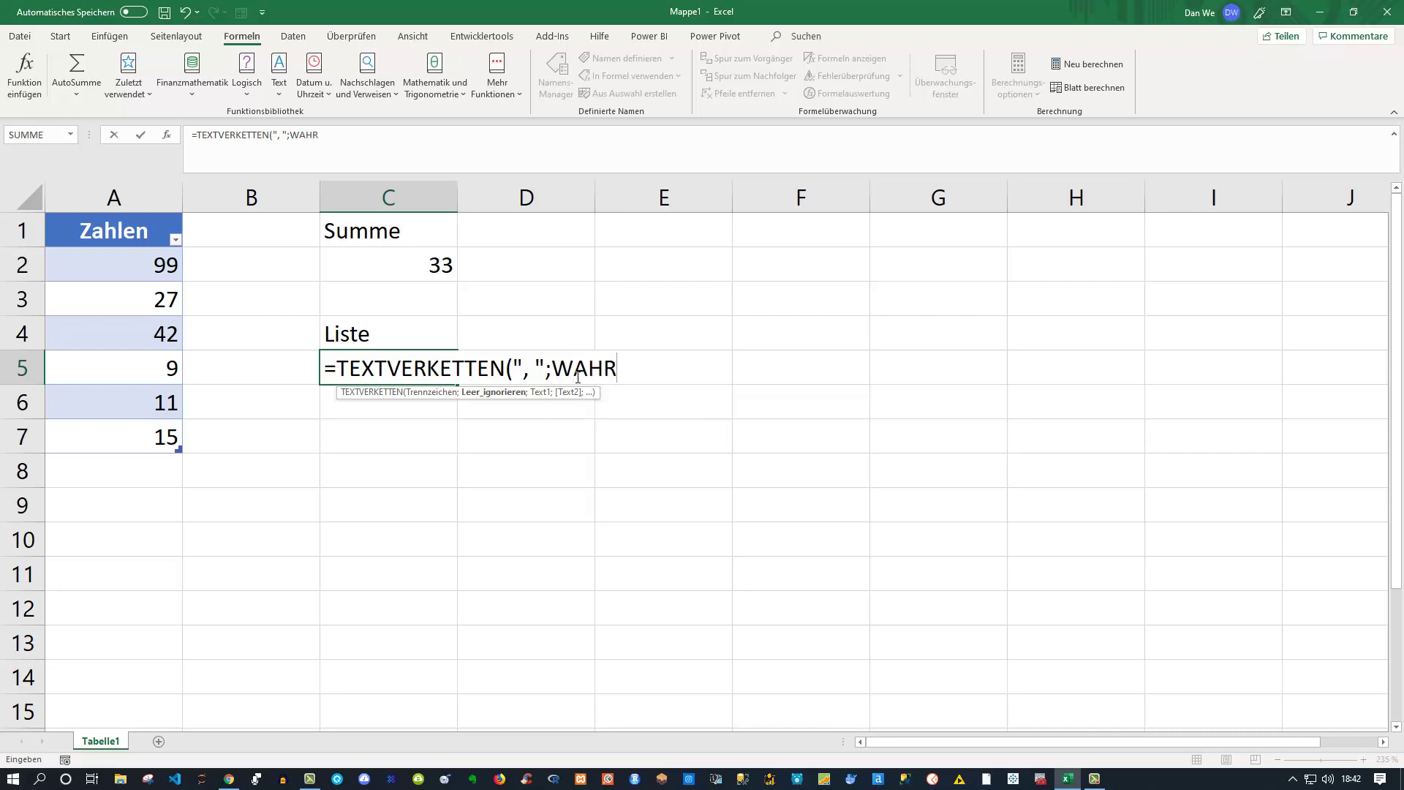
text(;)
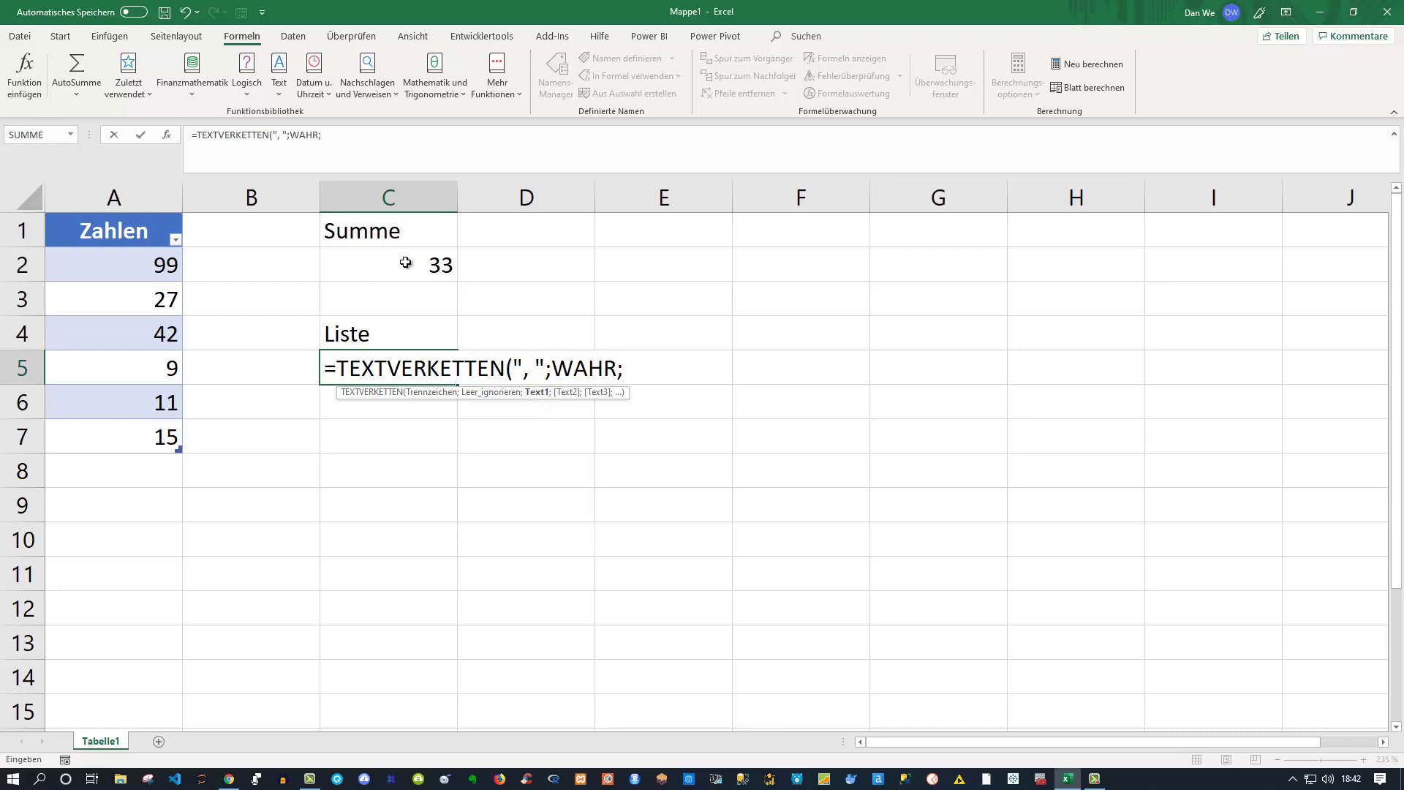
Finish C5 as =TEXTVERKETTEN(", ";WAHR;RECHTS(Tabelle1[Zahlen])), which shows only 9.
text(rec)
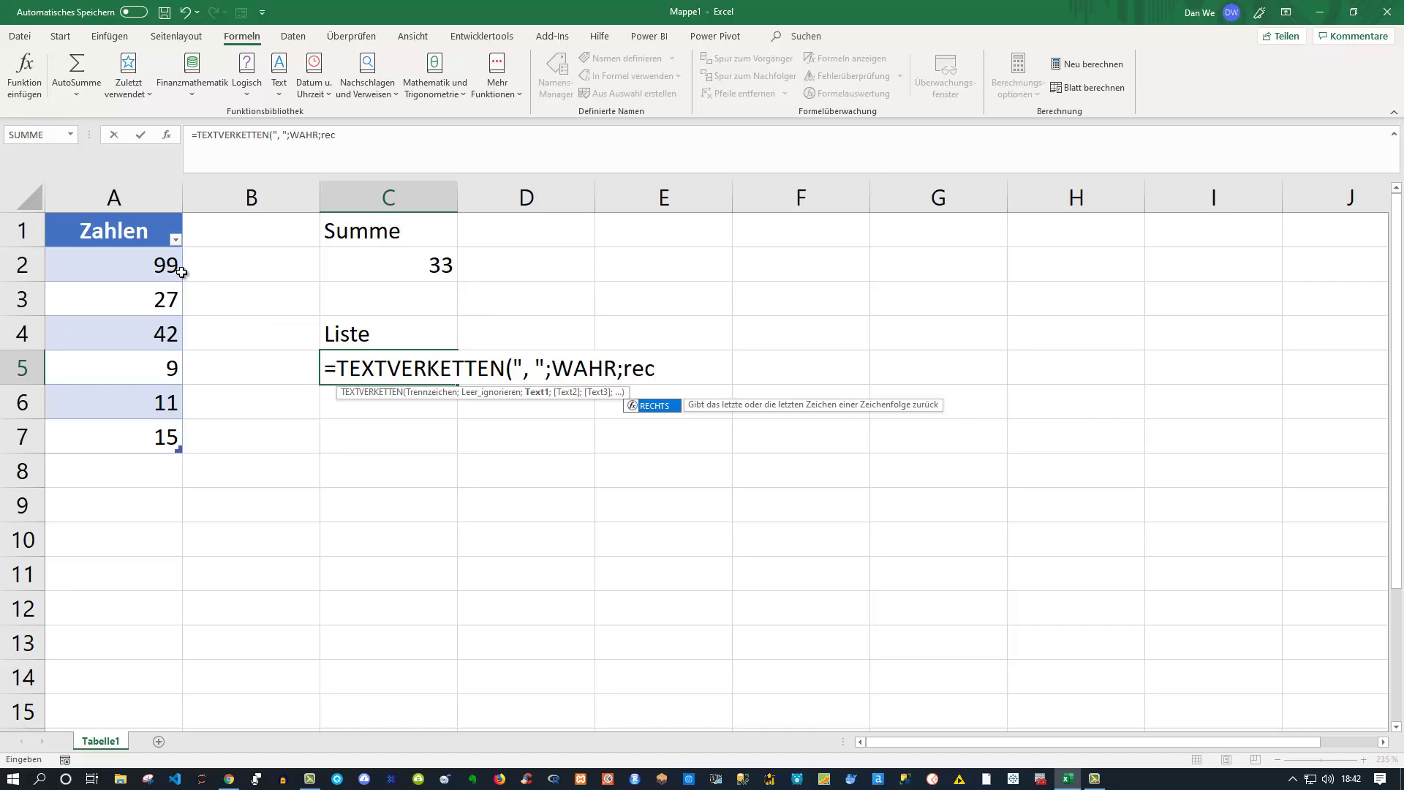
key(Tab)
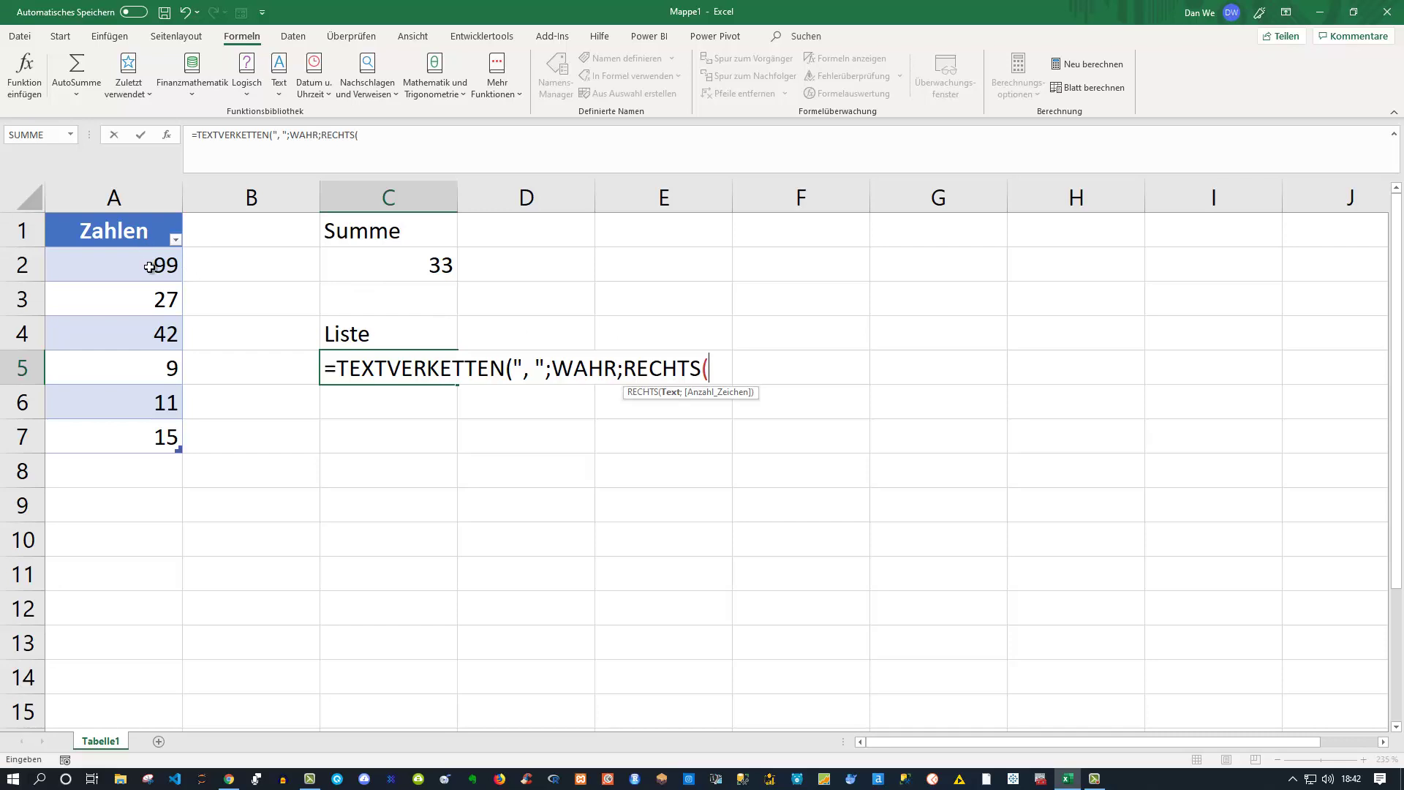
drag(147, 265, 143, 429)
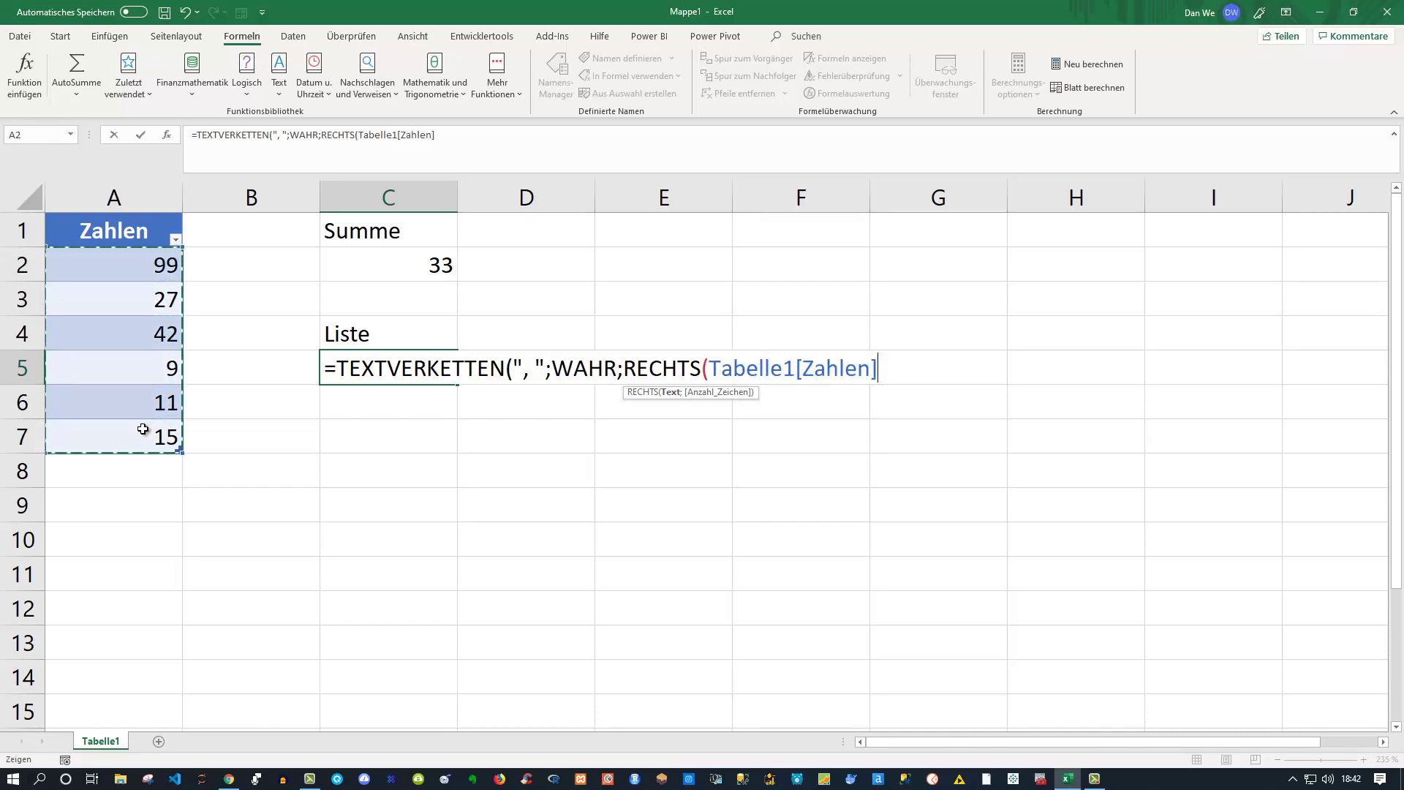
text(;)
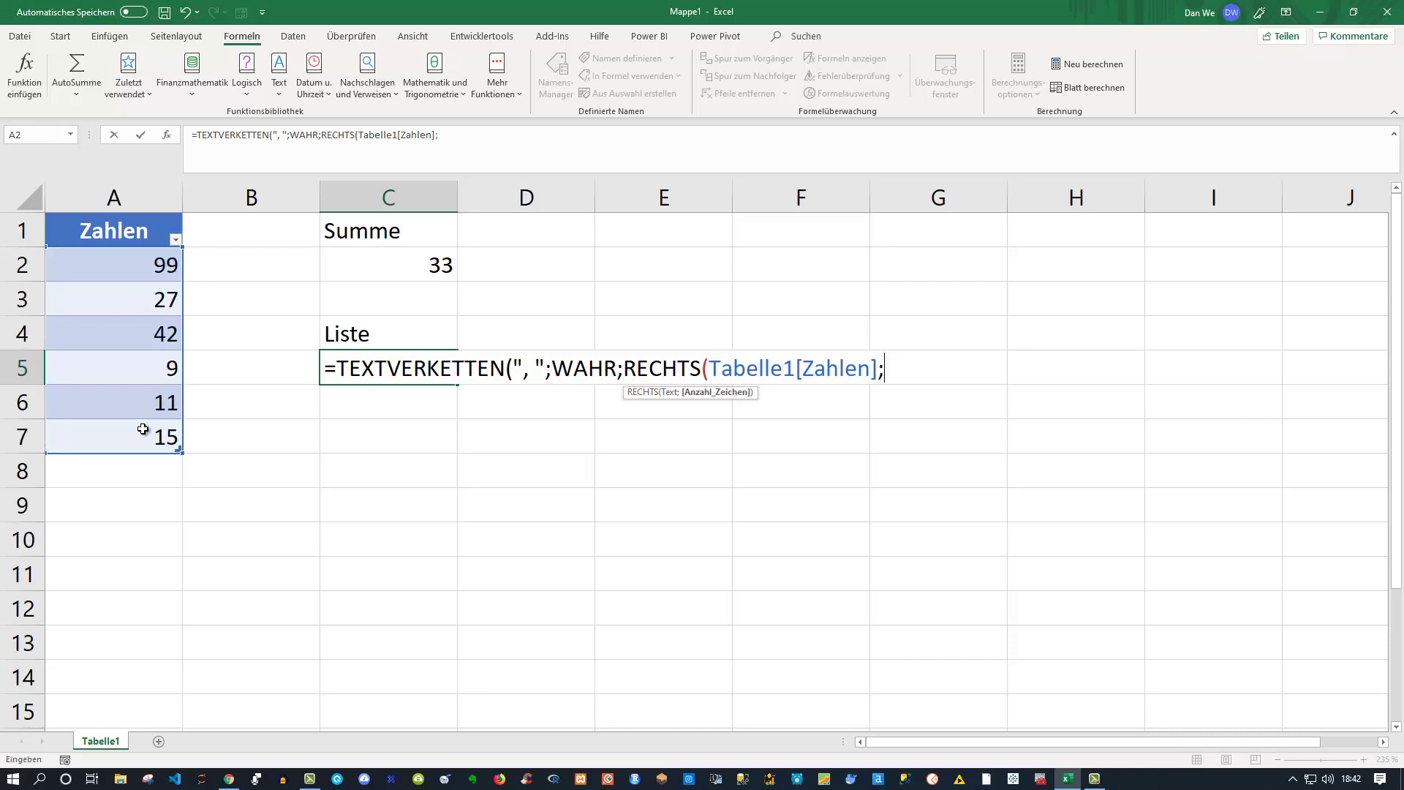
key(BackSpace)
text())
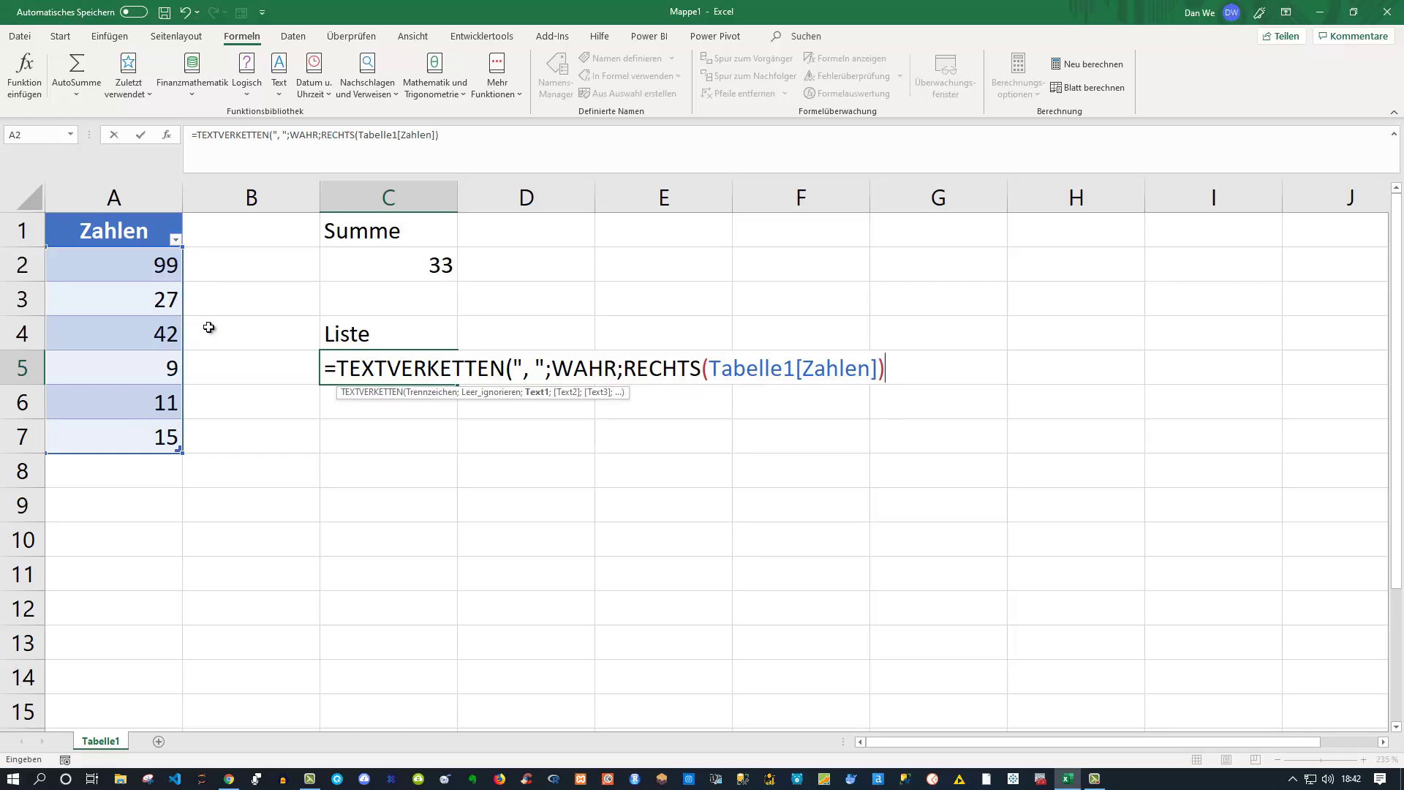
text())
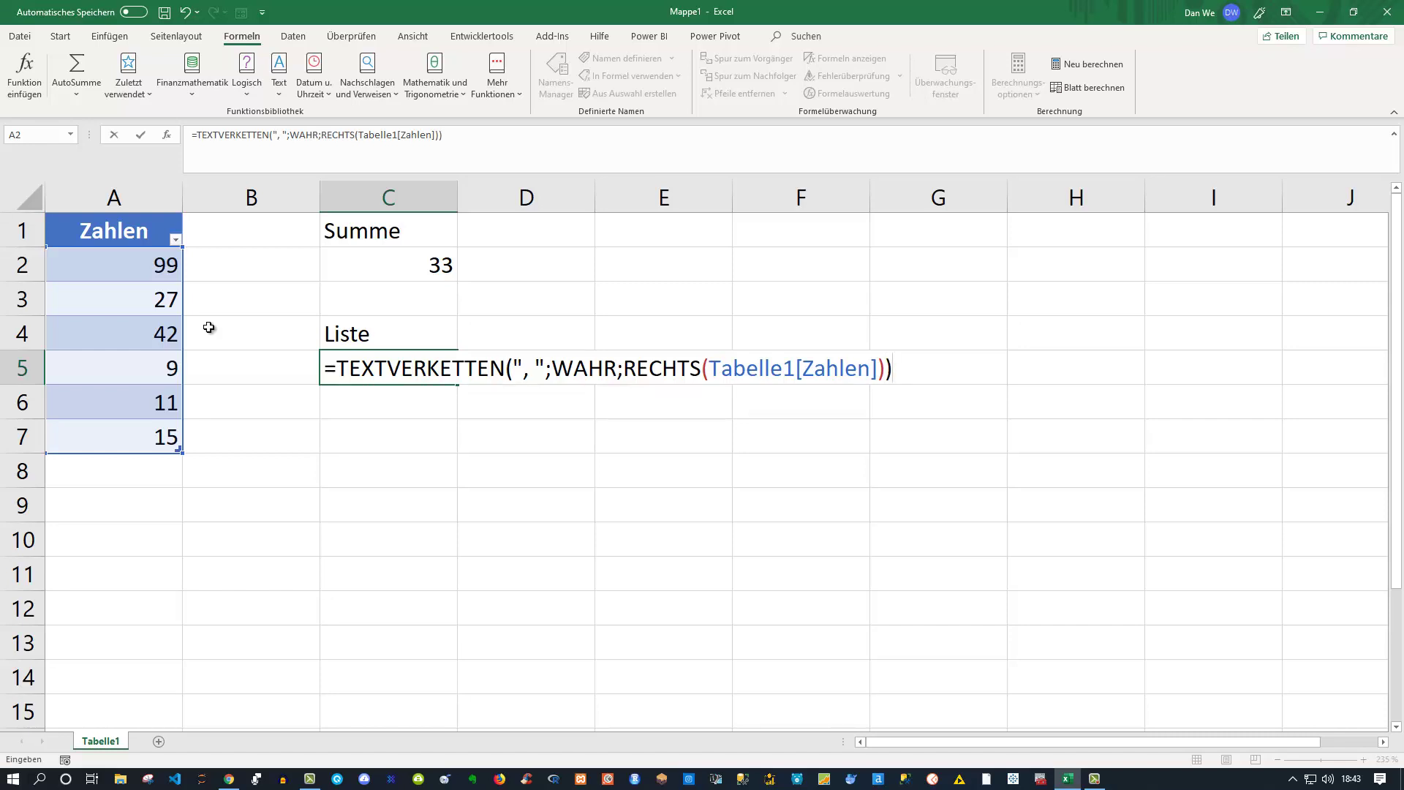
key(Return)
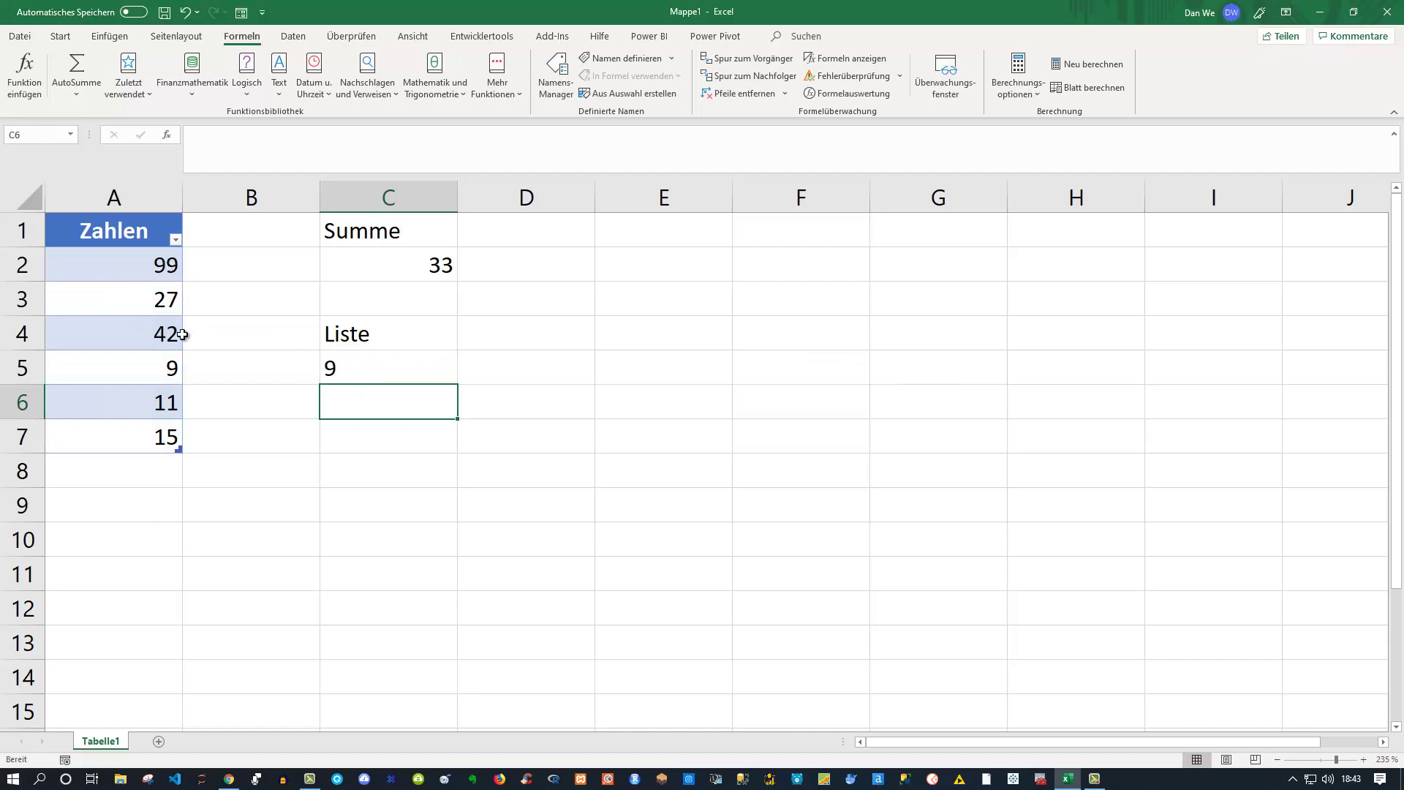
Re-enter C5's formula as an array formula with Ctrl+Shift+Enter, listing 9, 7, 2, 9, 1, 5.
click(365, 370)
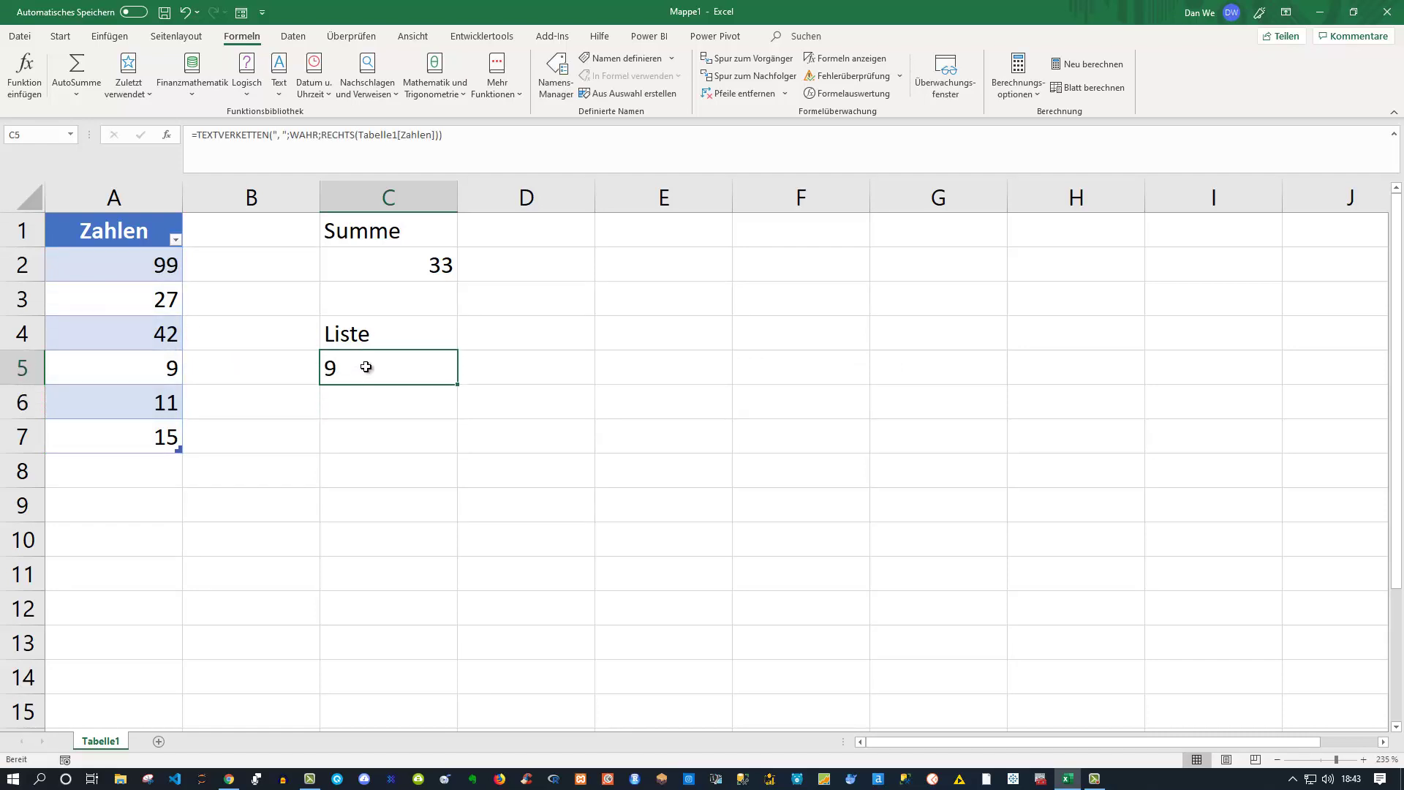
double_click(365, 367)
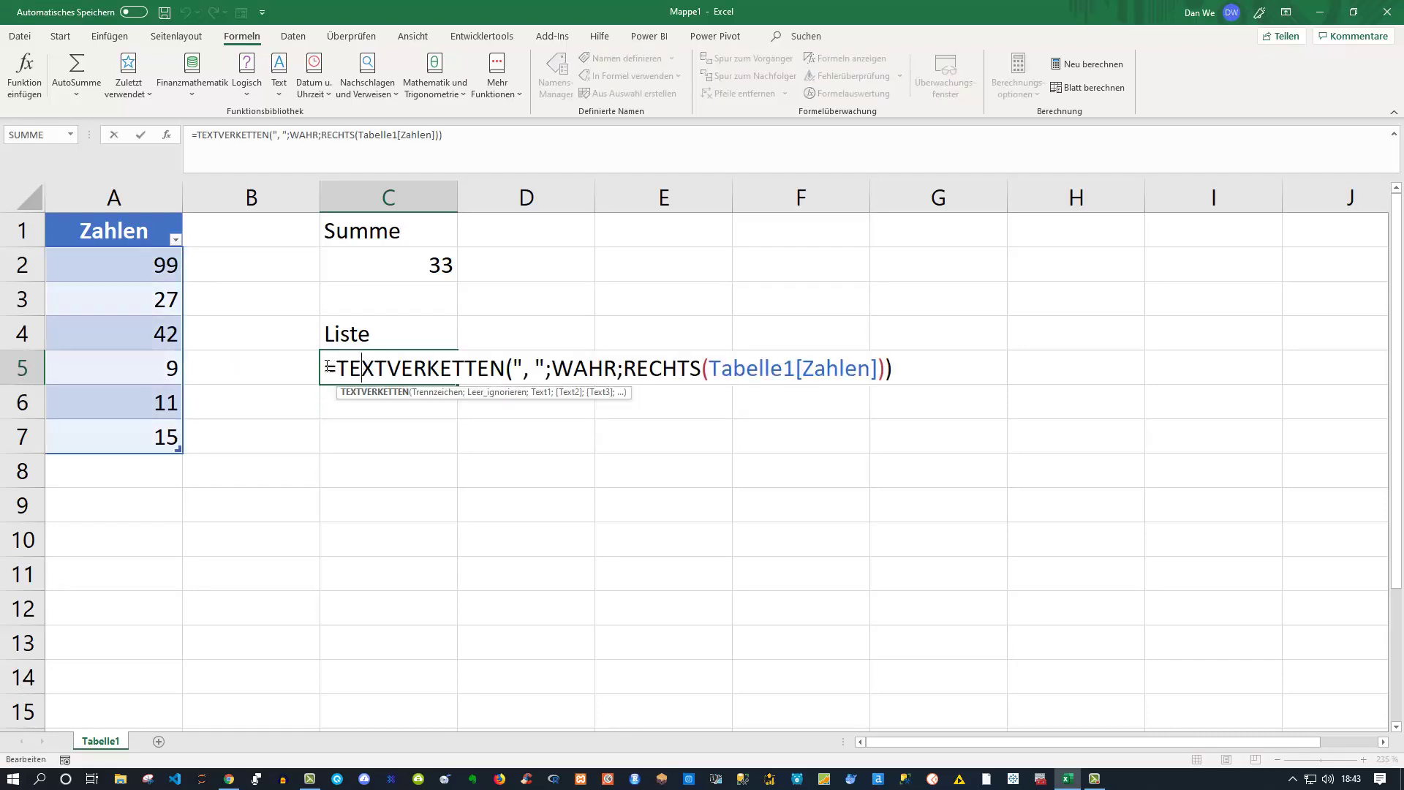
drag(327, 366, 893, 369)
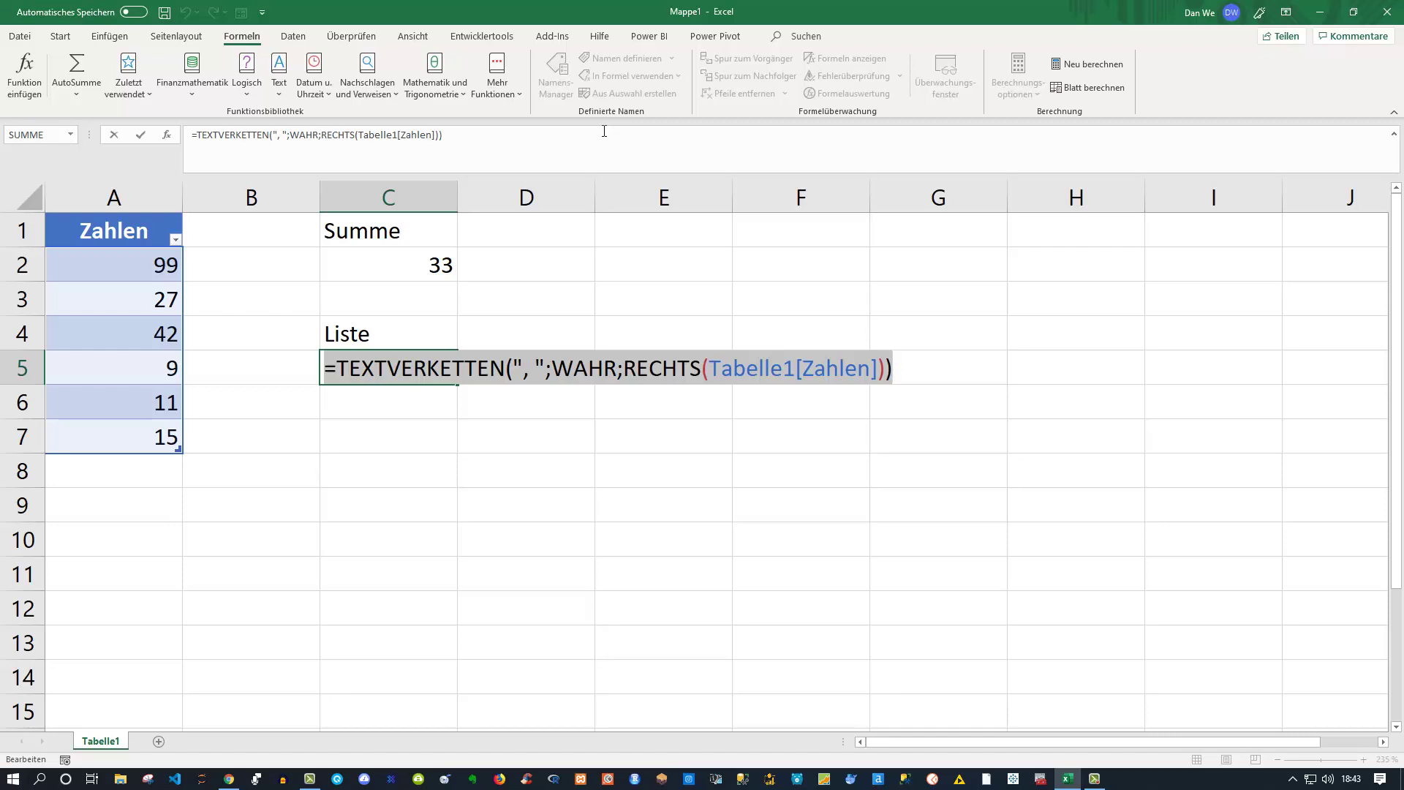
key(ctrl+shift+Return)
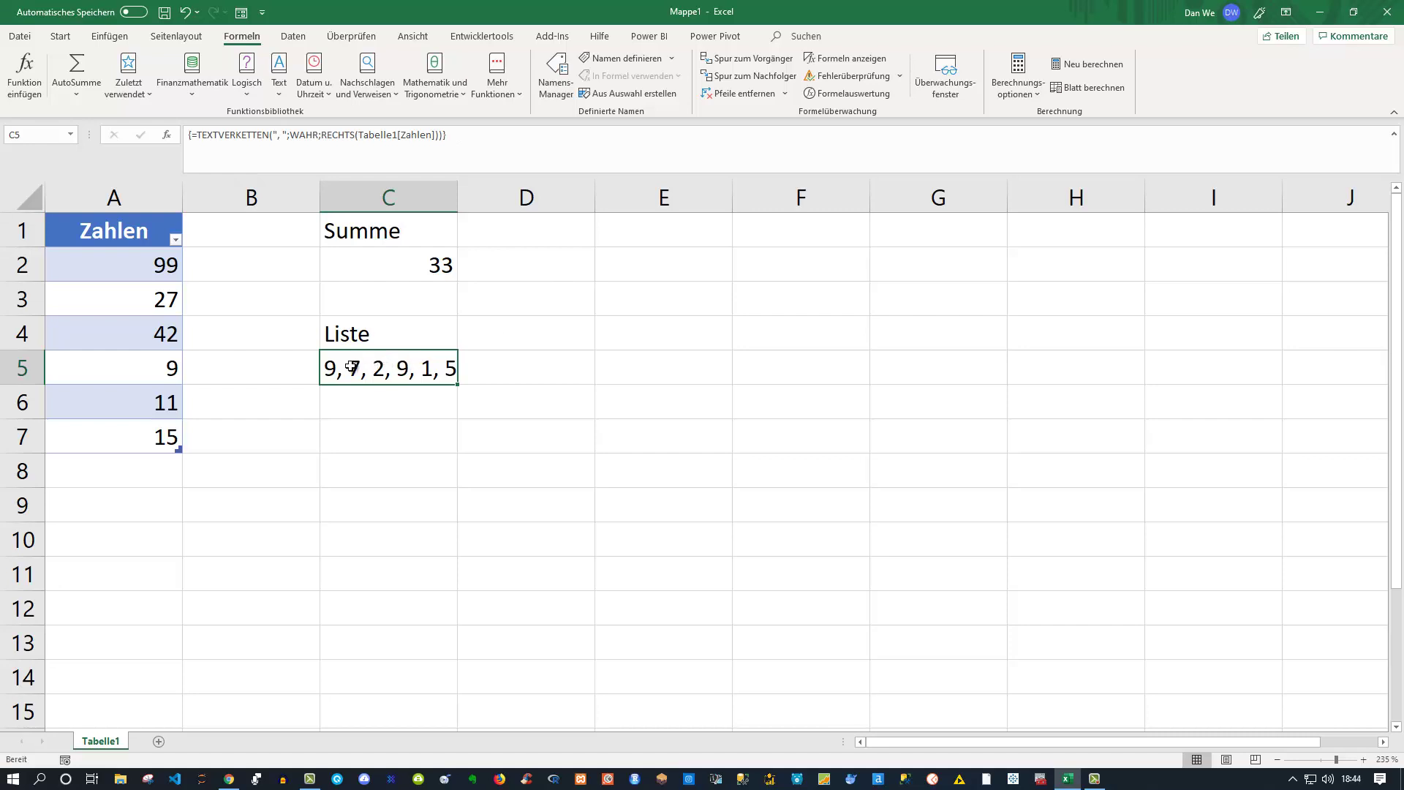
click(395, 427)
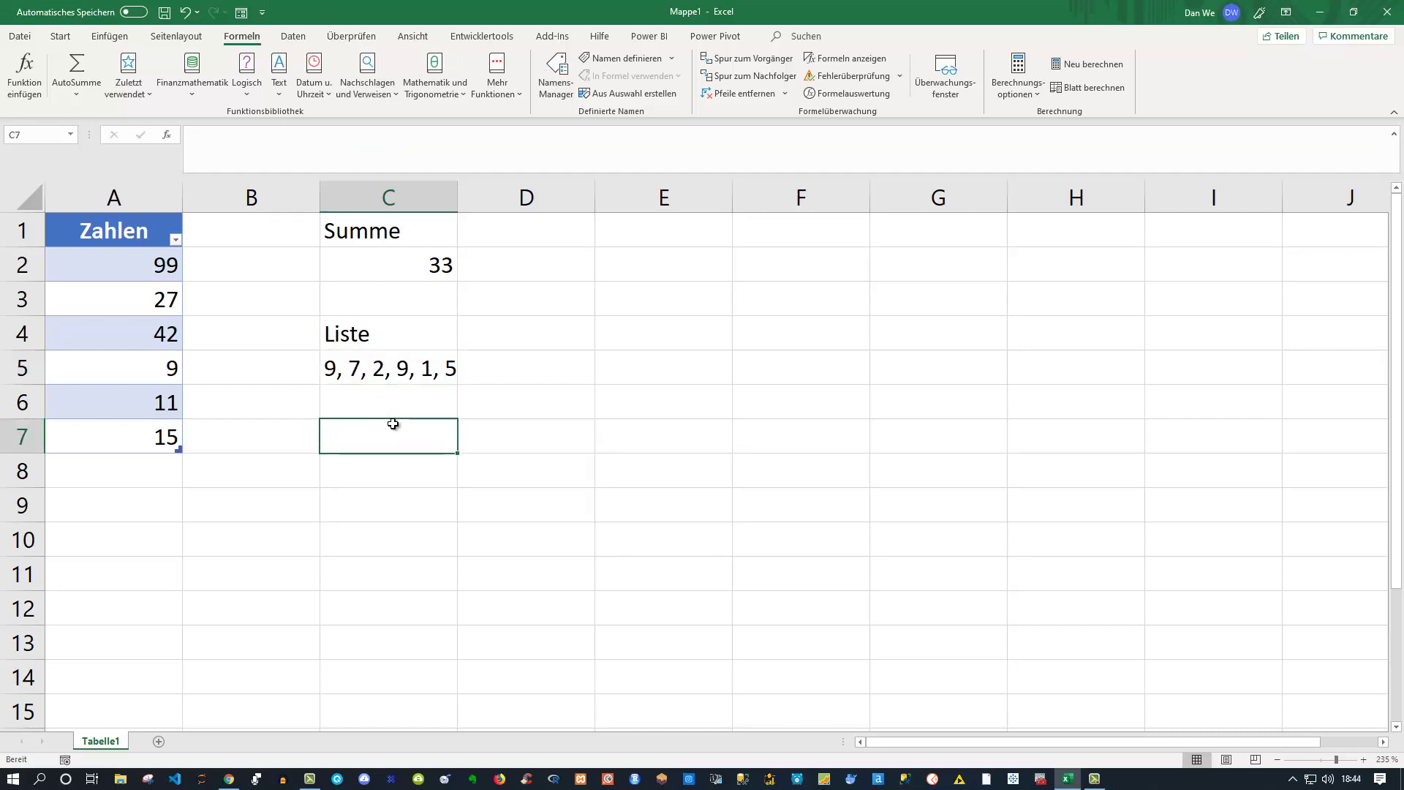
click(388, 400)
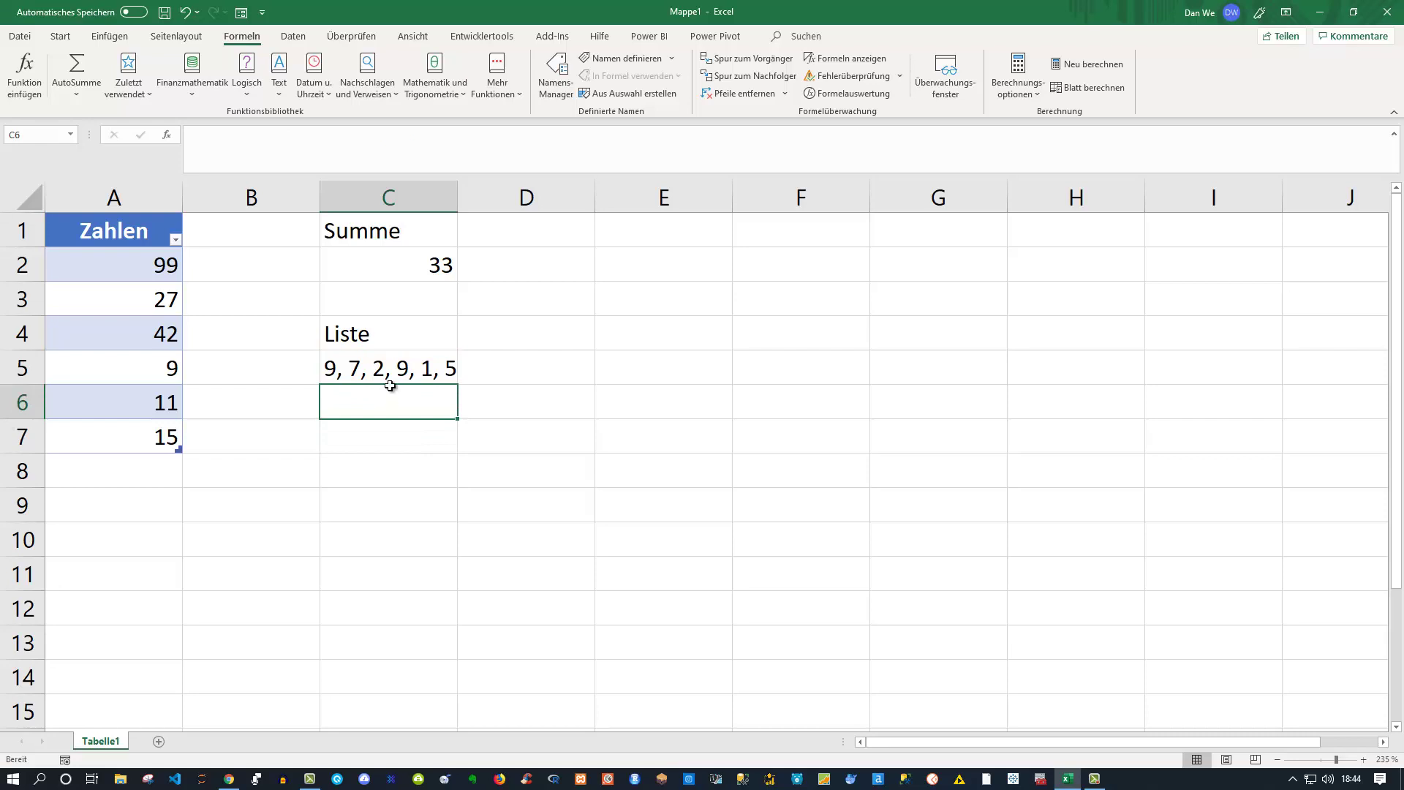
click(411, 262)
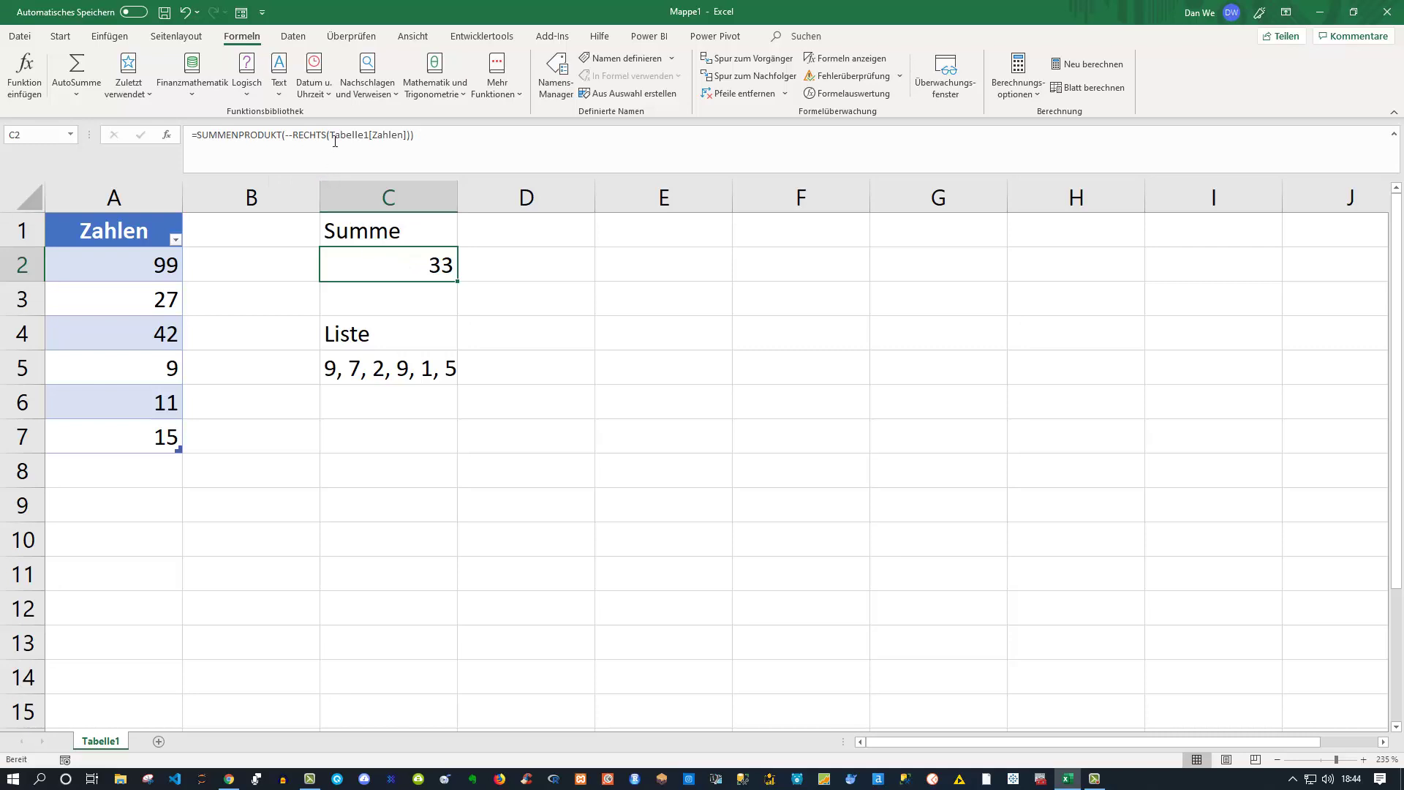
click(391, 359)
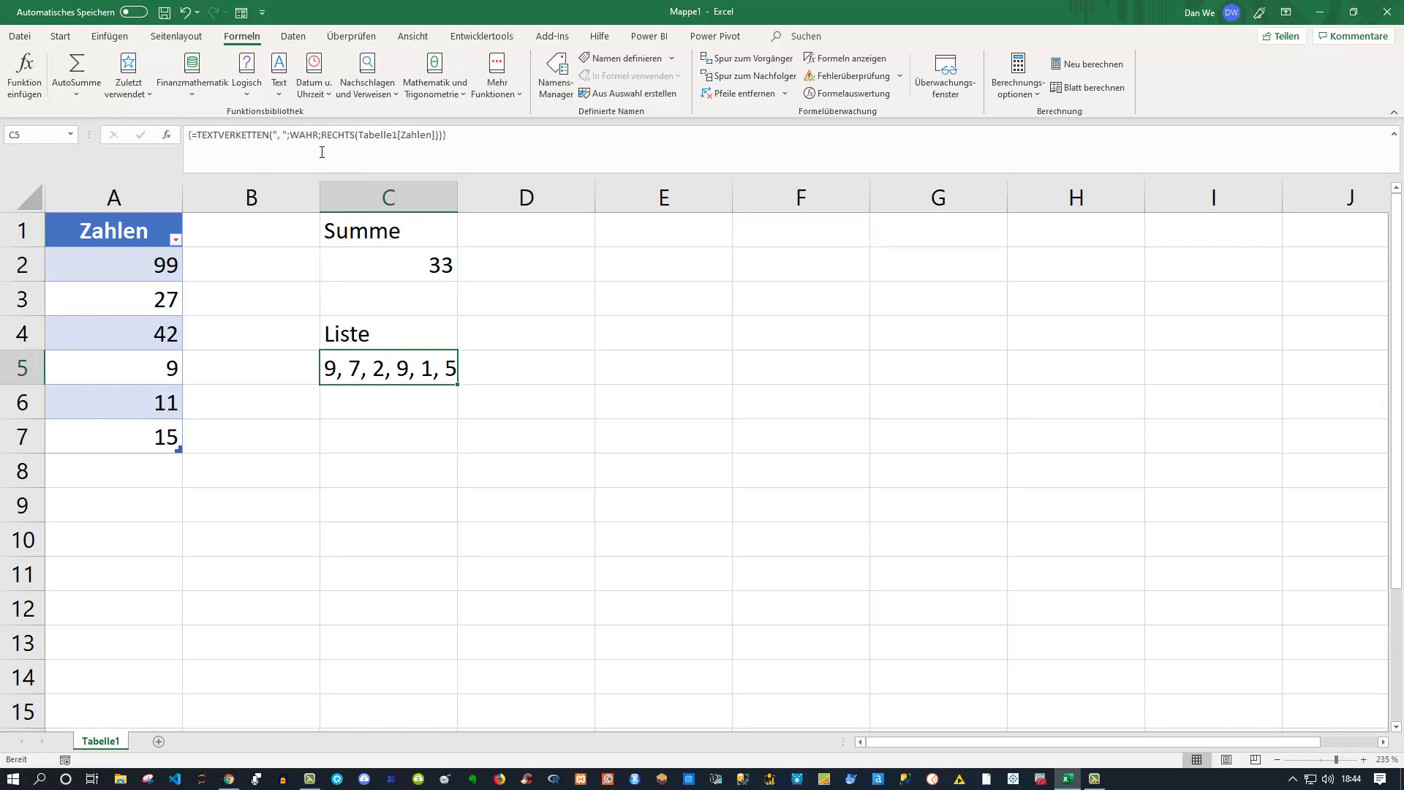